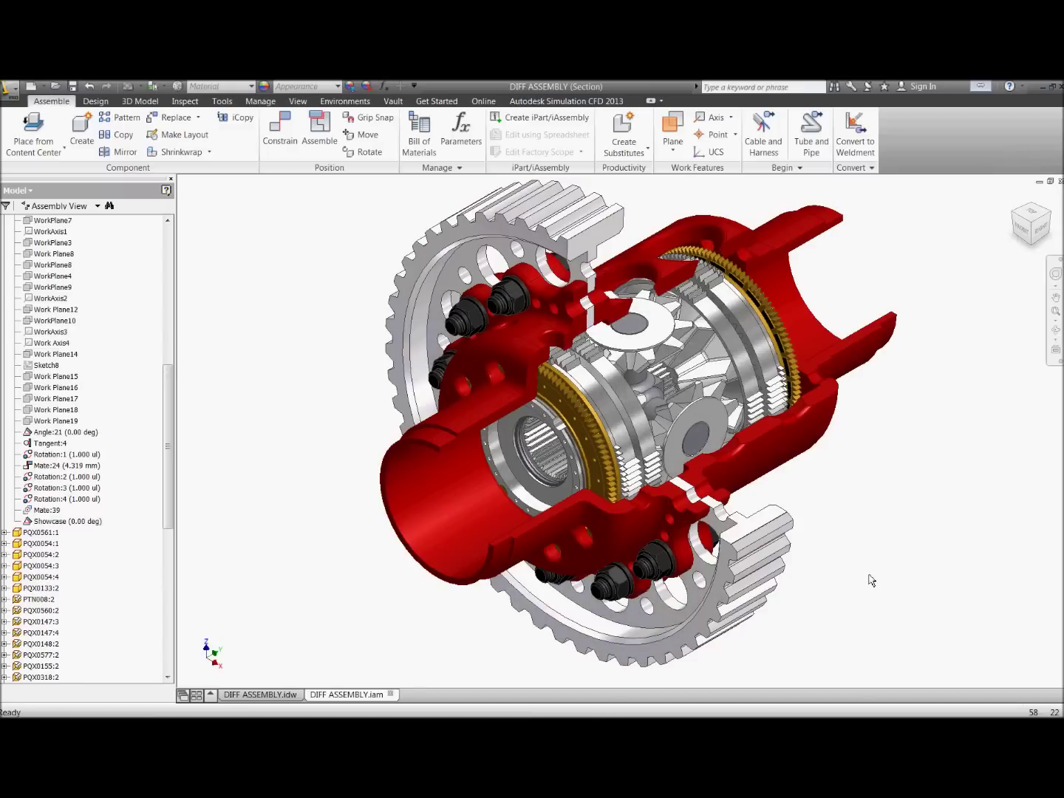
Recentre the differential view and look over the Suite Workflows menu without choosing anything.
{"action": "scroll", "coordinate": [860, 537], "scroll_direction": "up", "scroll_amount": 2}
{"action": "scroll", "coordinate": [860, 537], "scroll_direction": "down", "scroll_amount": 3}
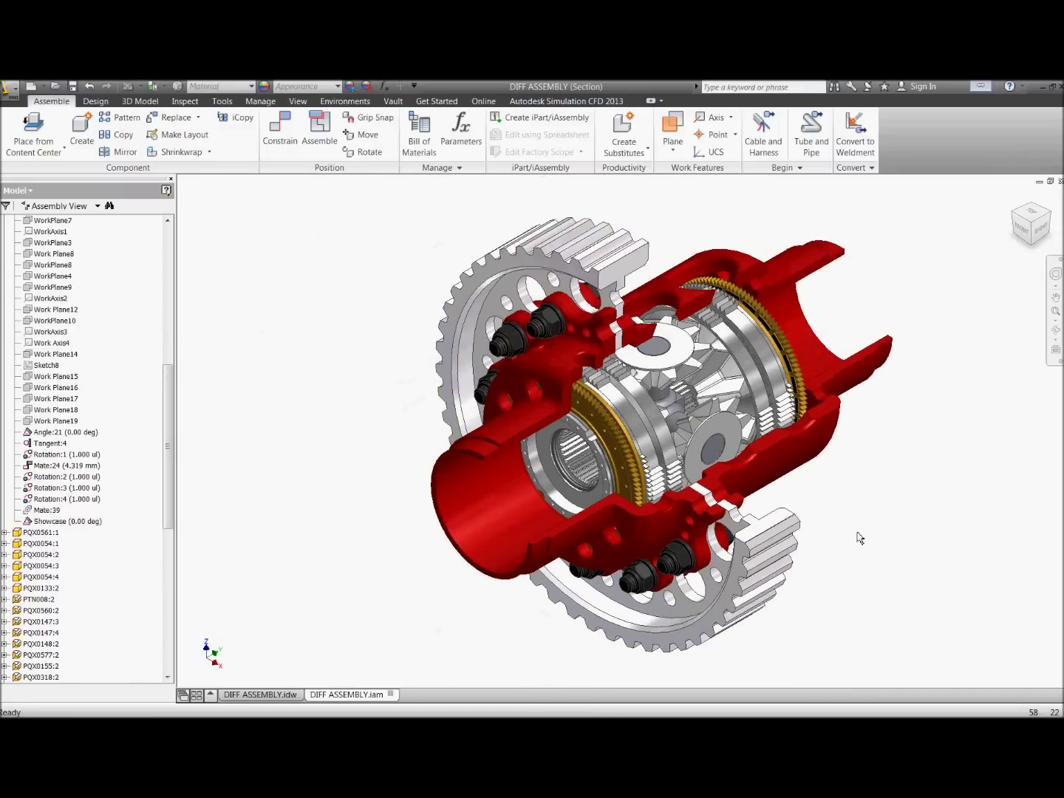
{"action": "scroll", "coordinate": [860, 536], "scroll_direction": "up", "scroll_amount": 1}
{"action": "middle_click_drag", "start_coordinate": [860, 534], "coordinate": [840, 541]}
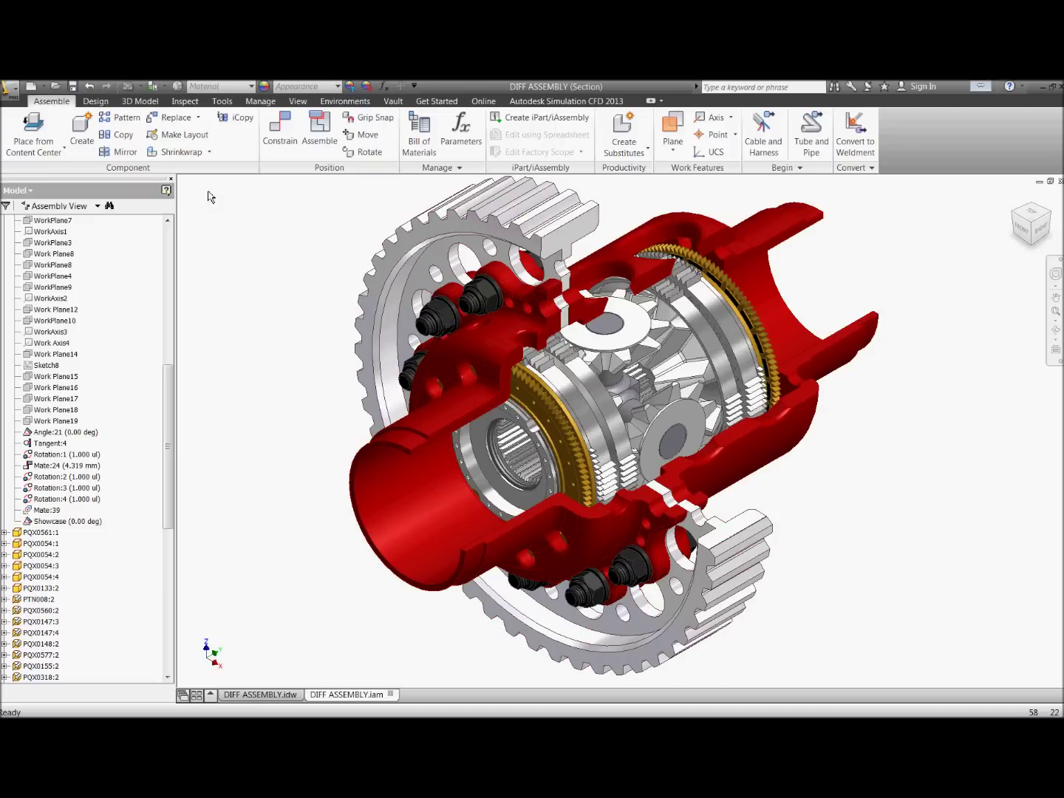
{"action": "left_click", "coordinate": [9, 88]}
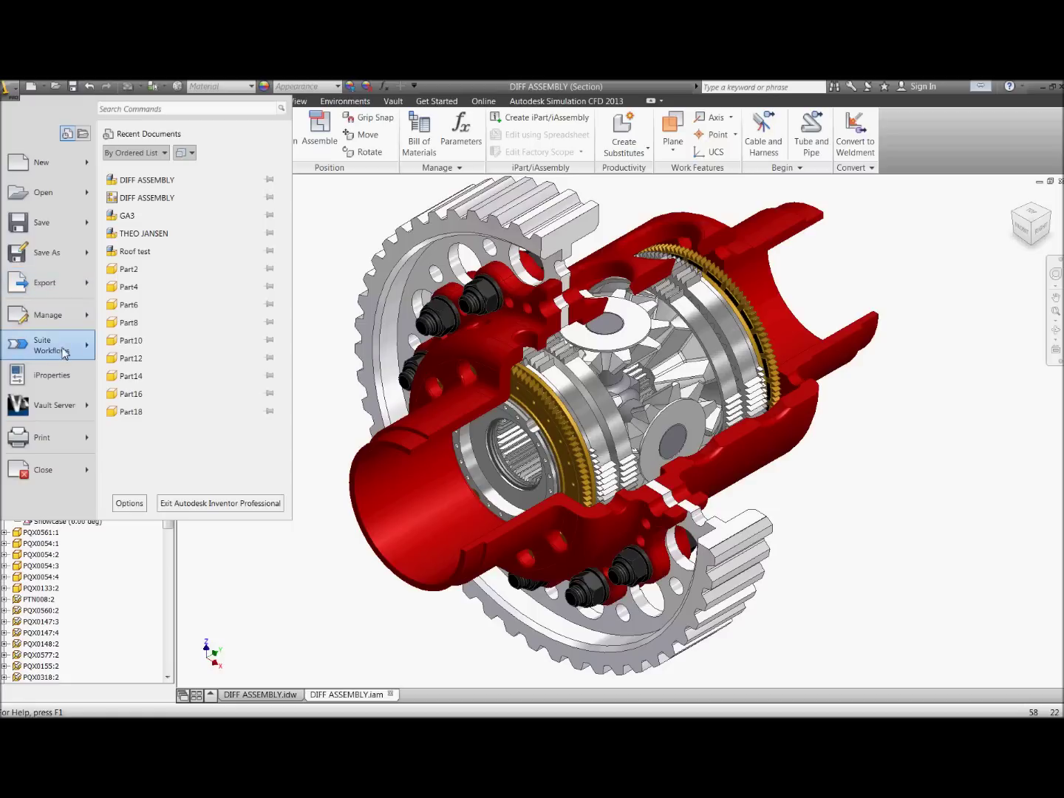
{"action": "mouse_move", "coordinate": [63, 353]}
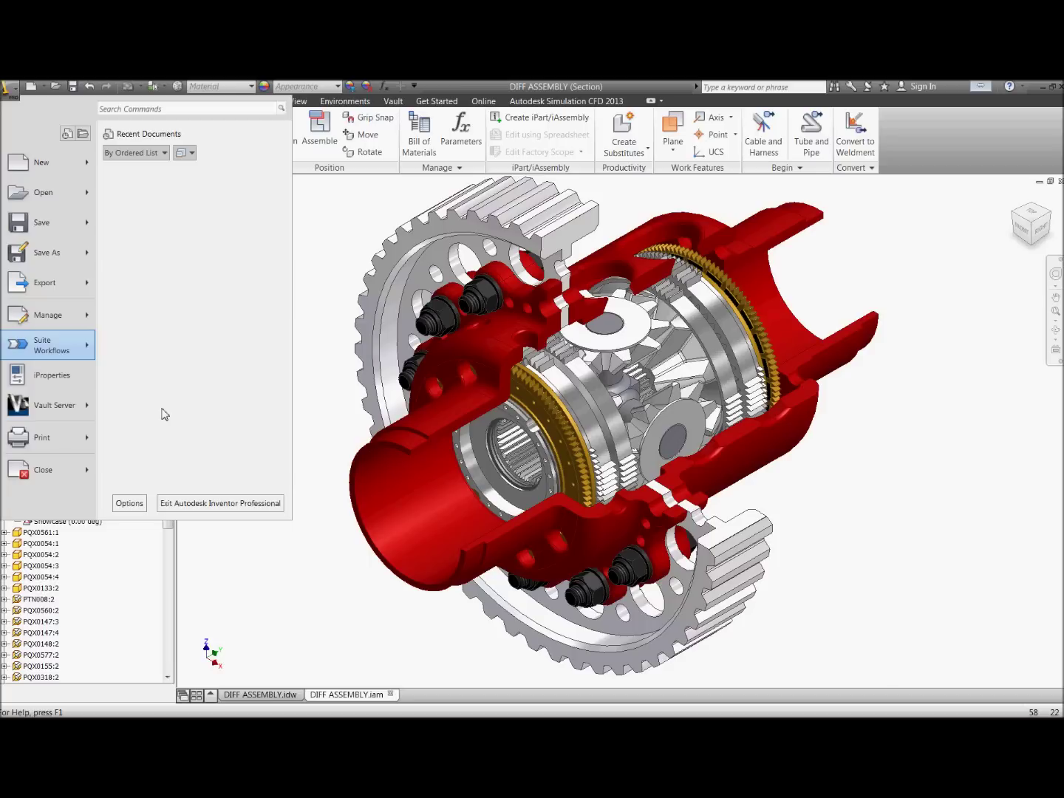
{"action": "left_click", "coordinate": [312, 589]}
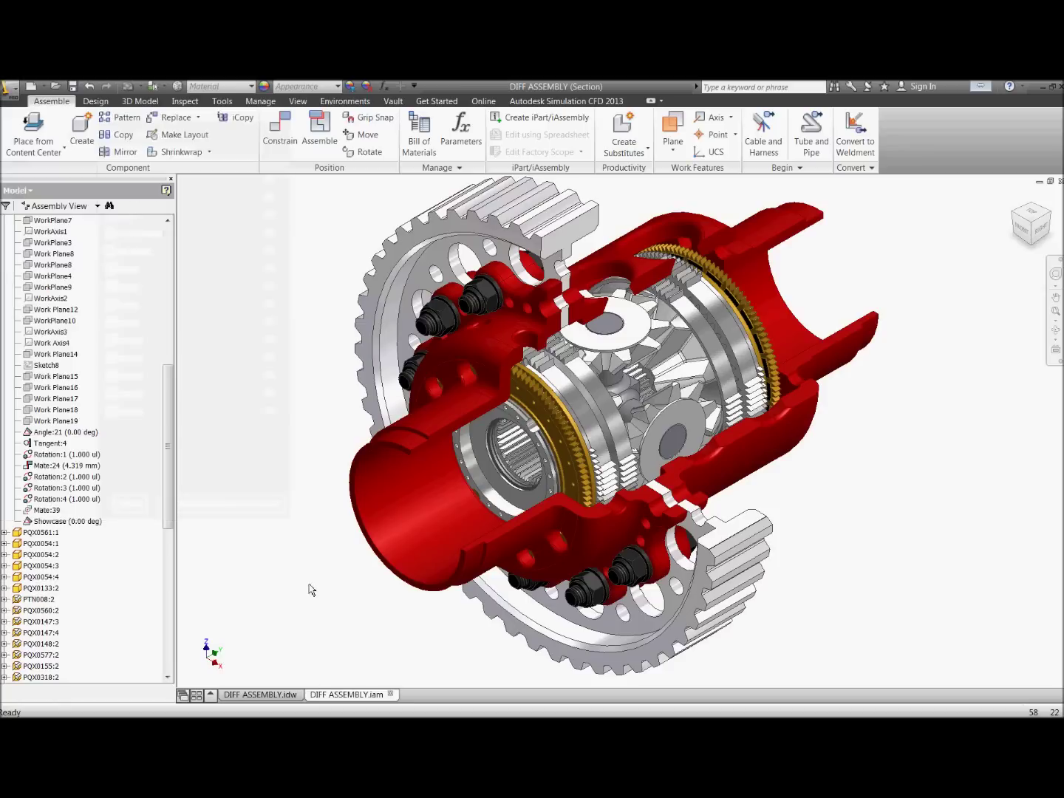
Fit the whole differential with the F6 Home view, then switch to DIFF ASSEMBLY.idw.
{"action": "key", "text": "F6"}
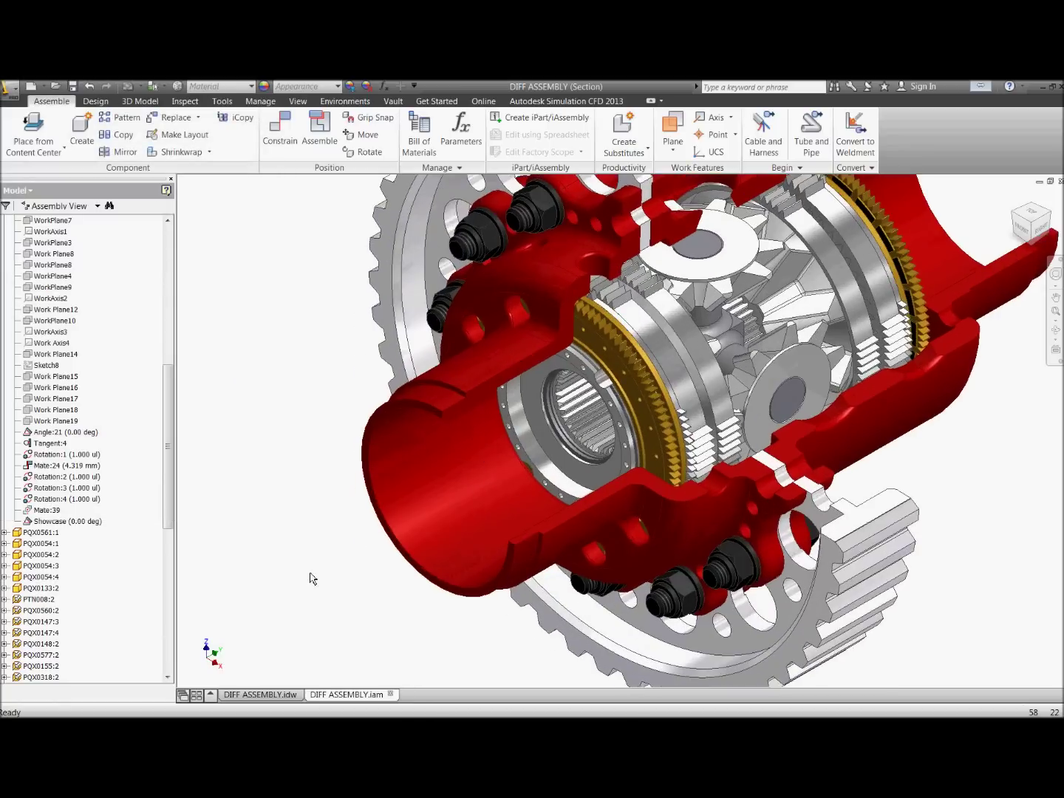
{"action": "key", "text": "F6"}
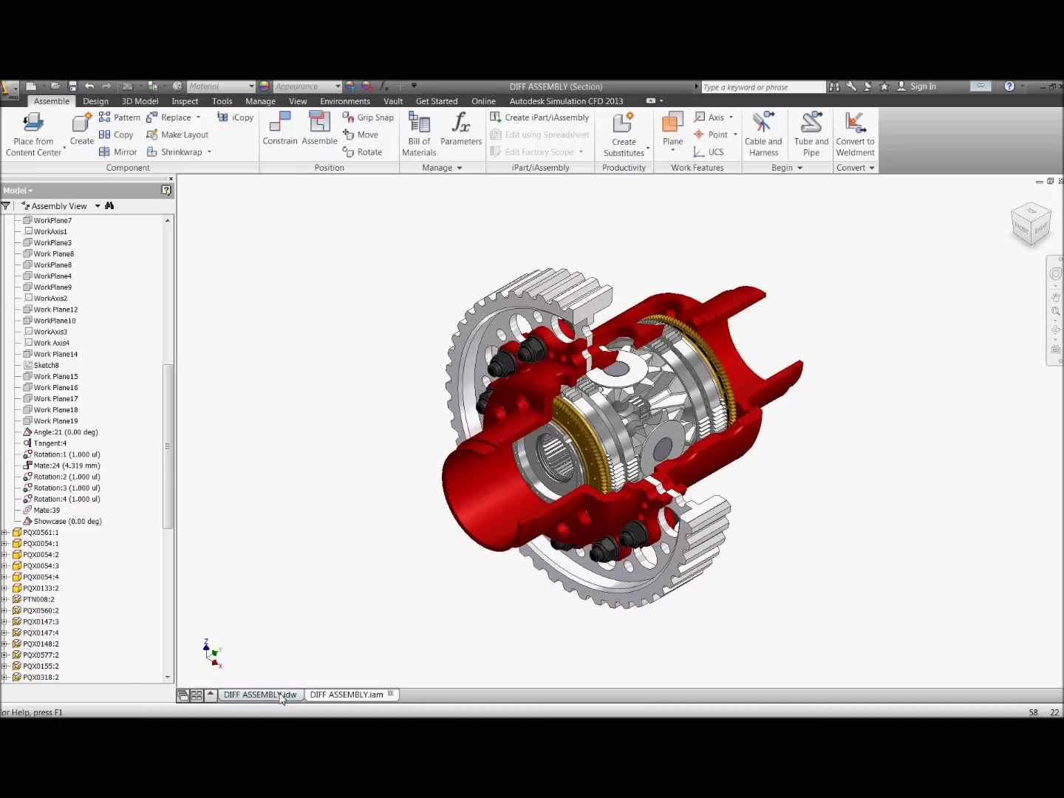
{"action": "left_click", "coordinate": [251, 695]}
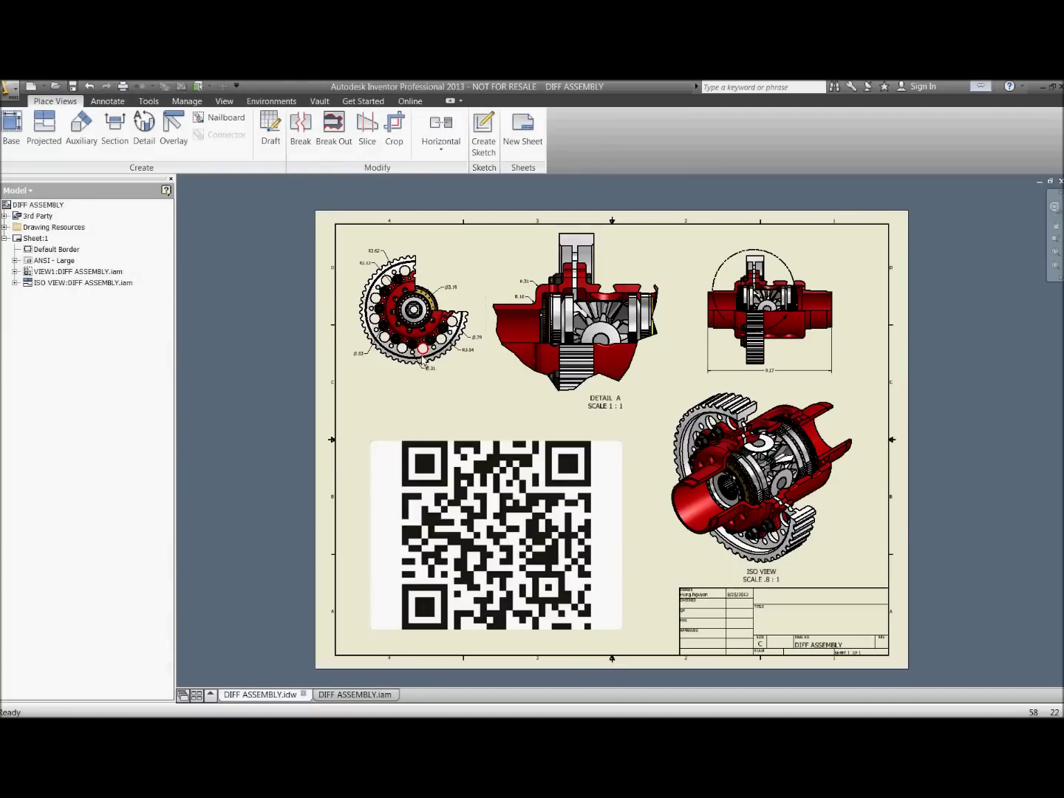
Nudge VIEW1, the round gear view, slightly down and drag the QR-code OLE image up-right.
{"action": "left_click", "coordinate": [466, 375]}
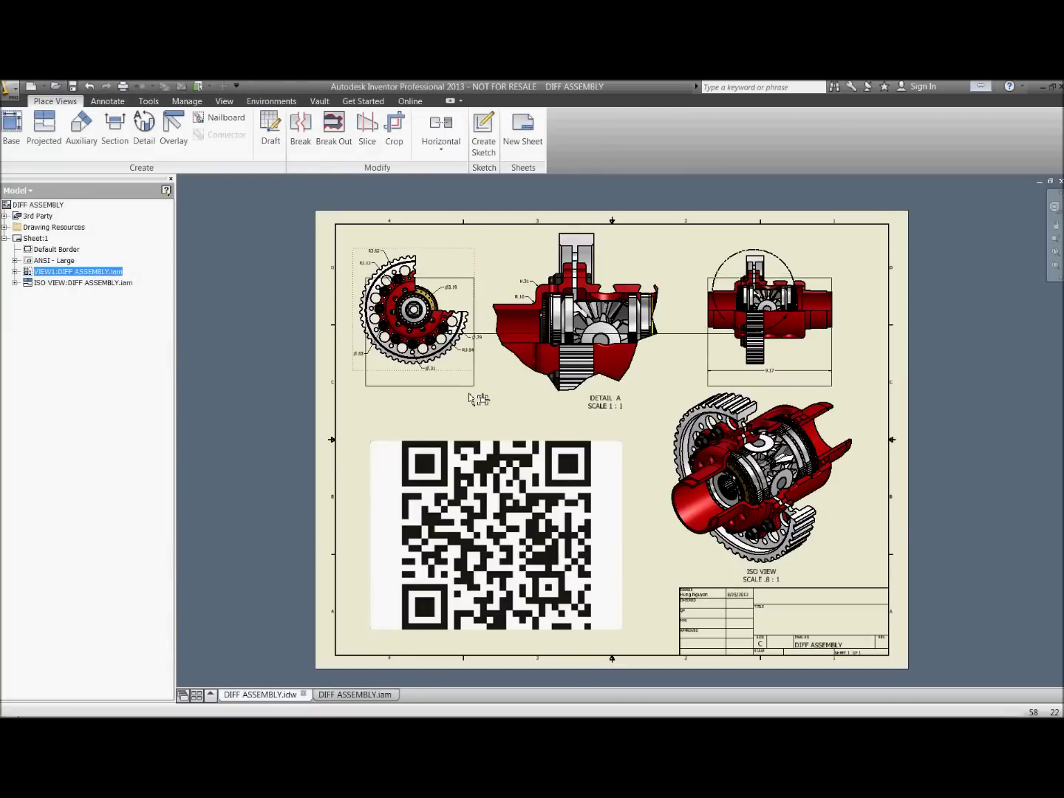
{"action": "left_click_drag", "start_coordinate": [484, 299], "coordinate": [484, 305]}
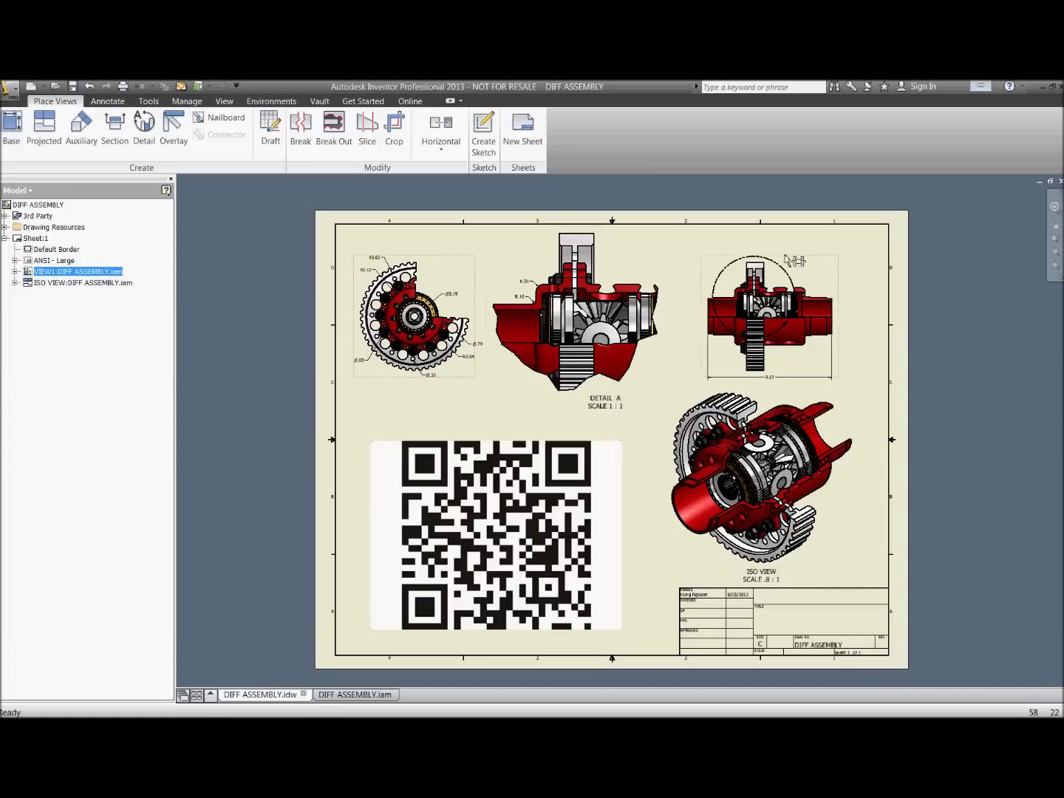
{"action": "left_click", "coordinate": [1023, 526]}
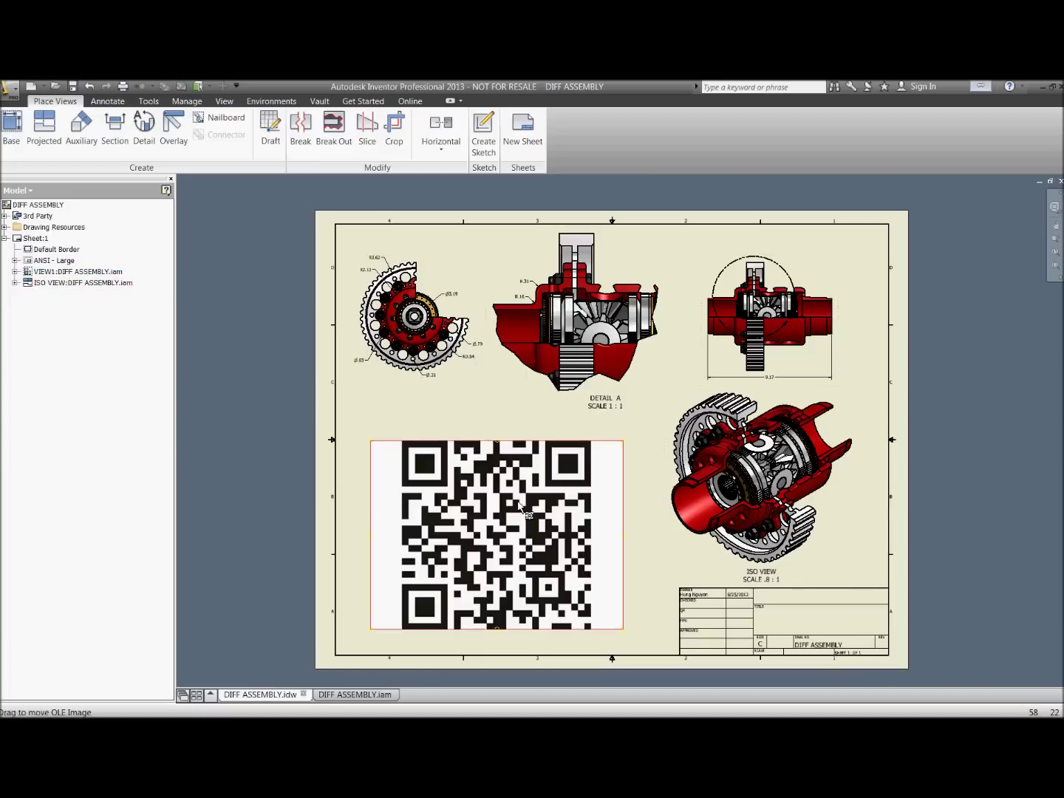
{"action": "left_click_drag", "start_coordinate": [502, 519], "coordinate": [526, 508]}
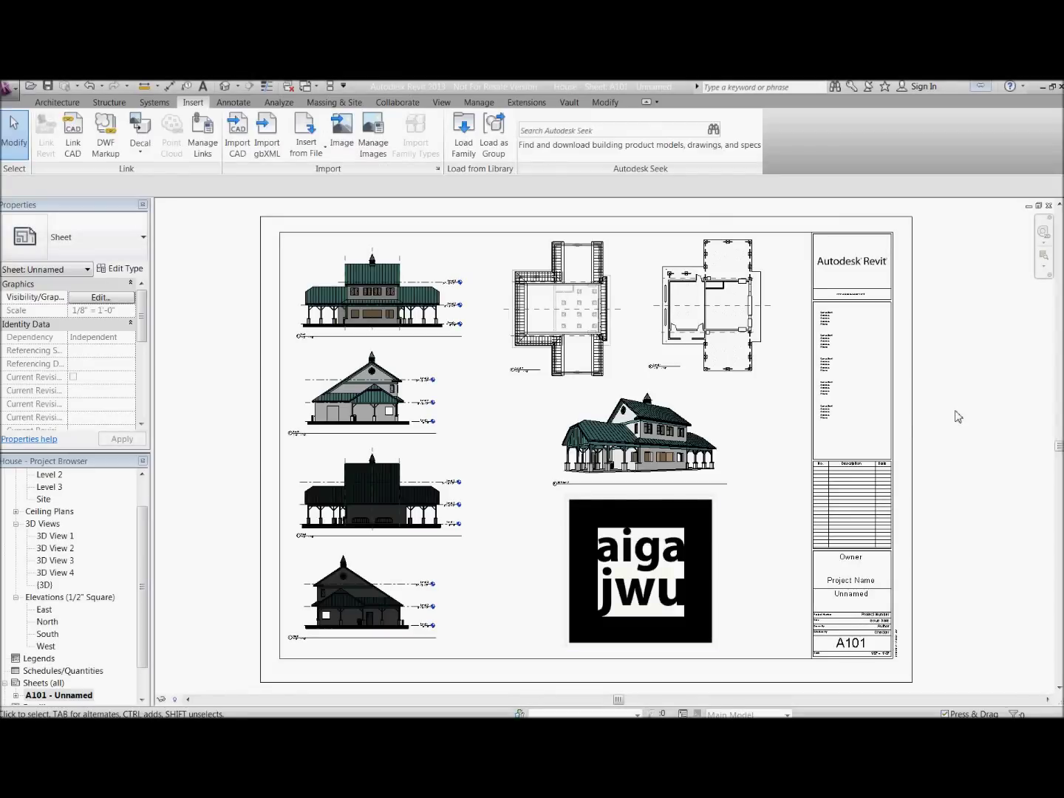
Enlarge the Project Browser and collapse Floor Plans and Elevations, leaving 3D Views expanded.
{"action": "left_click_drag", "start_coordinate": [111, 452], "coordinate": [111, 406]}
{"action": "scroll", "coordinate": [71, 473], "scroll_direction": "up", "scroll_amount": 2}
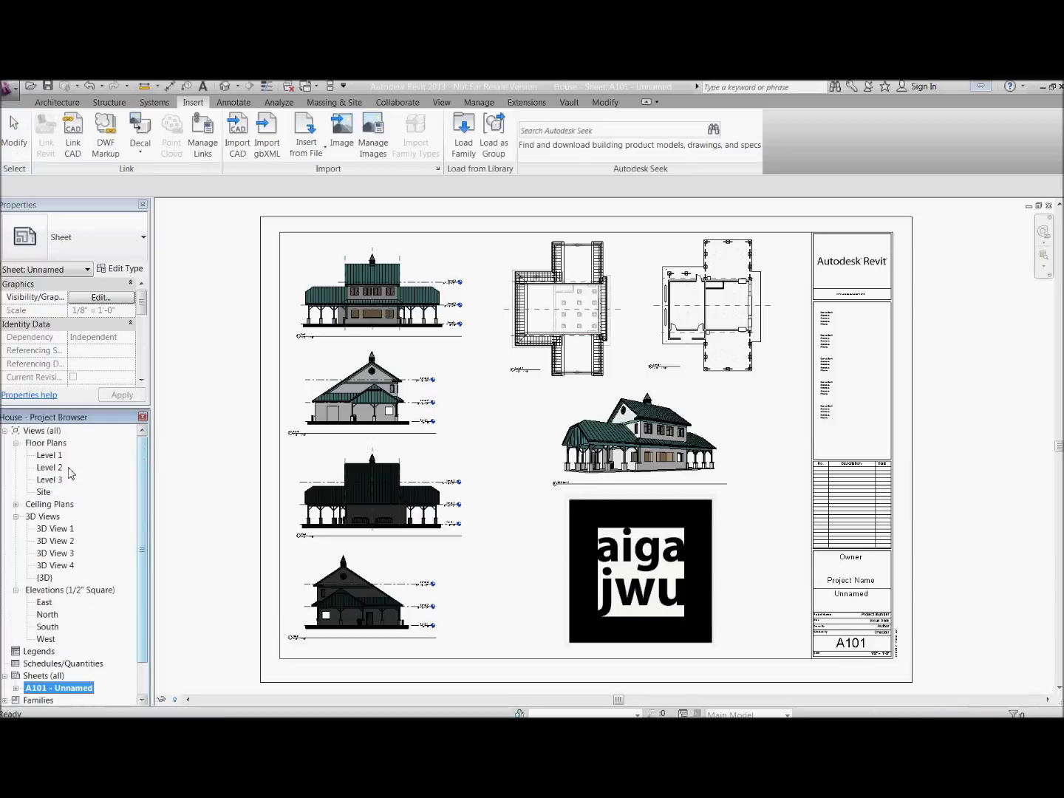
{"action": "left_click", "coordinate": [16, 442]}
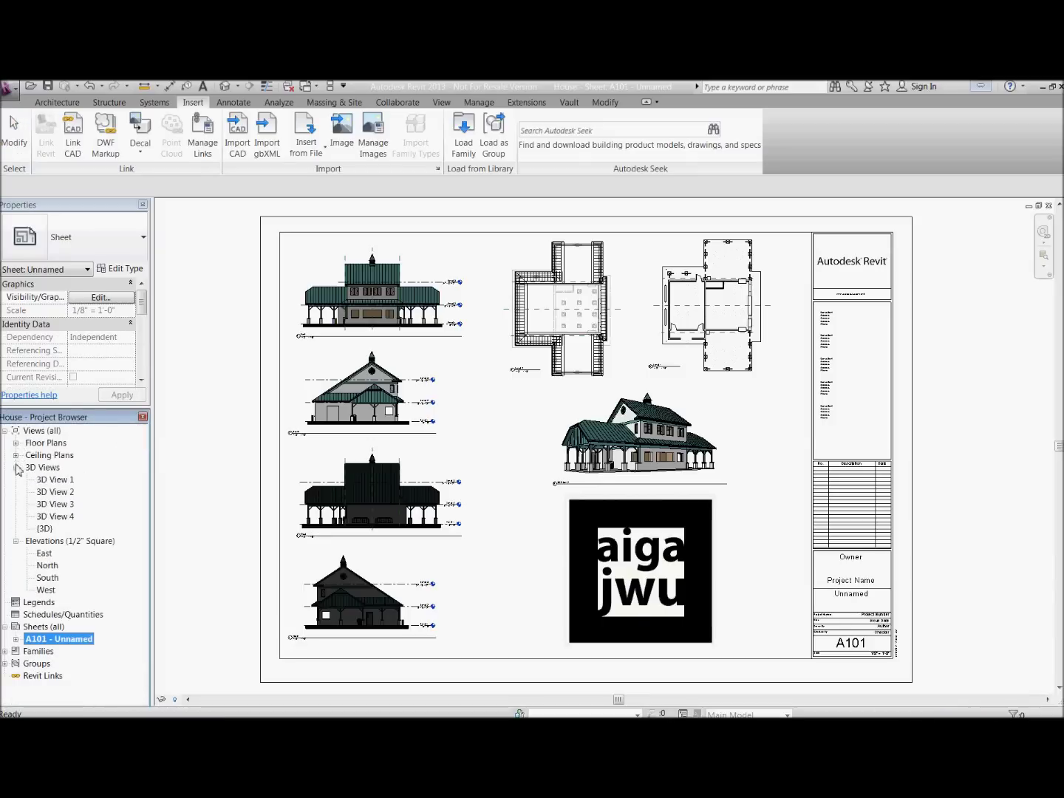
{"action": "left_click", "coordinate": [16, 469]}
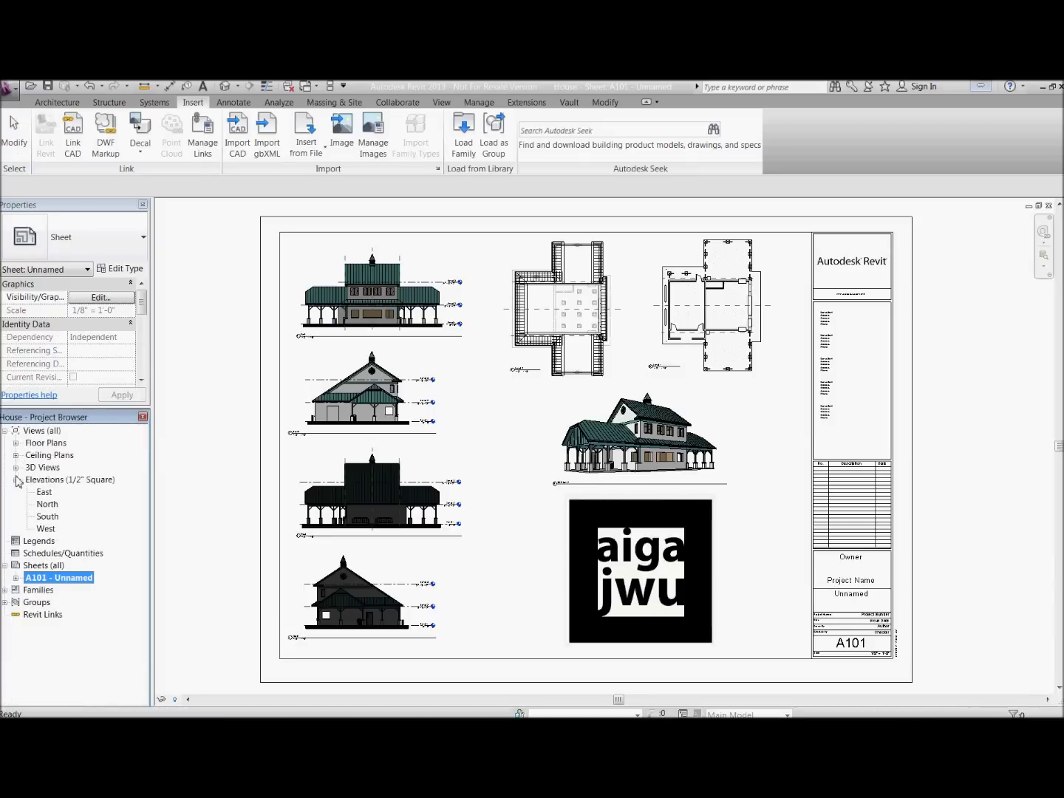
{"action": "left_click", "coordinate": [16, 480]}
{"action": "left_click", "coordinate": [42, 516]}
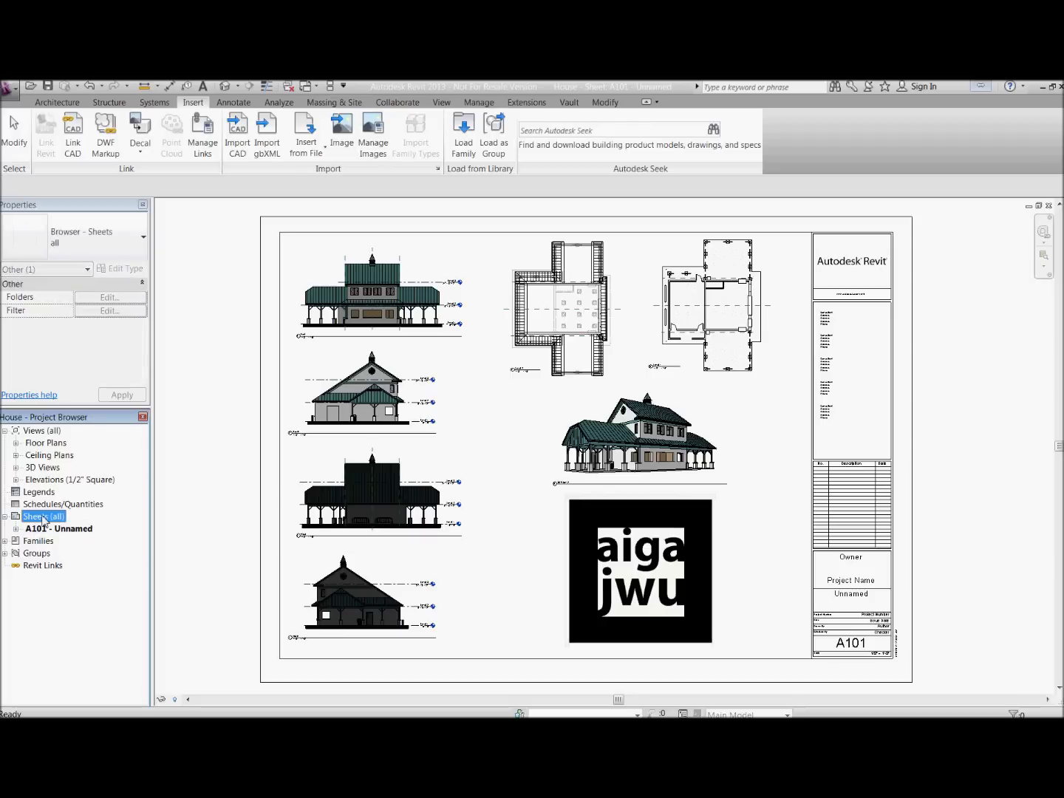
{"action": "left_click", "coordinate": [15, 468]}
Open the {3D} house view and zoom, then return to sheet A101 and check the marker image.
{"action": "double_click", "coordinate": [46, 529]}
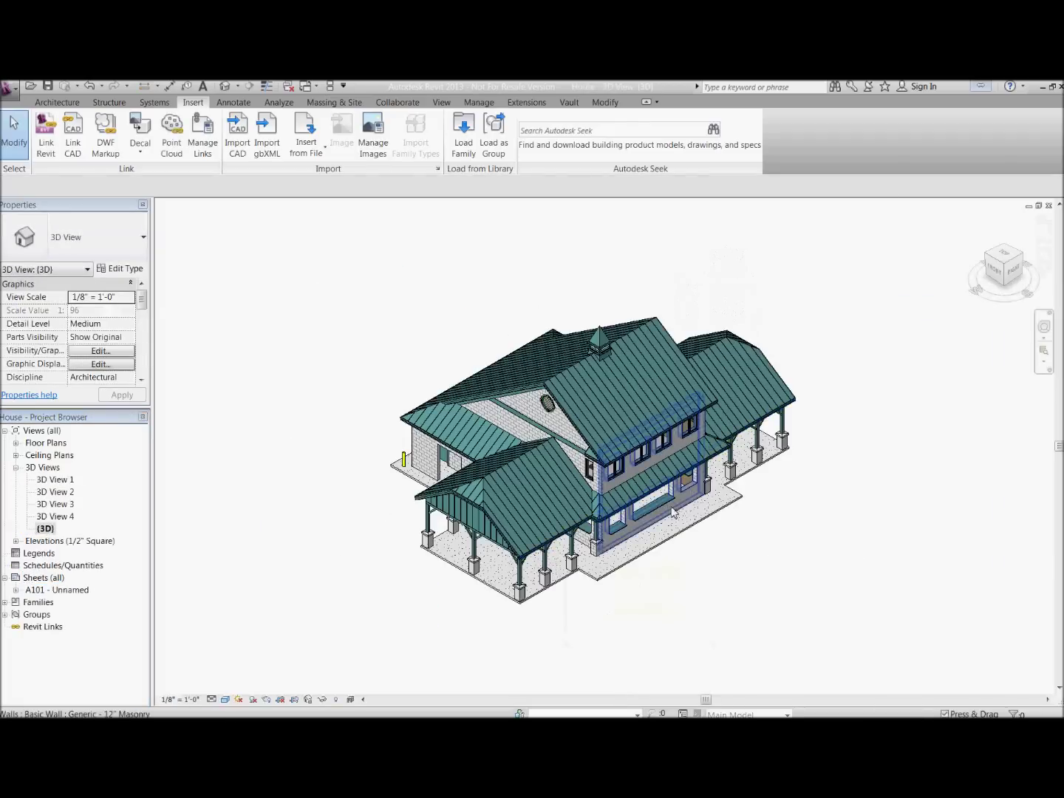
{"action": "scroll", "coordinate": [813, 604], "scroll_direction": "up", "scroll_amount": 3}
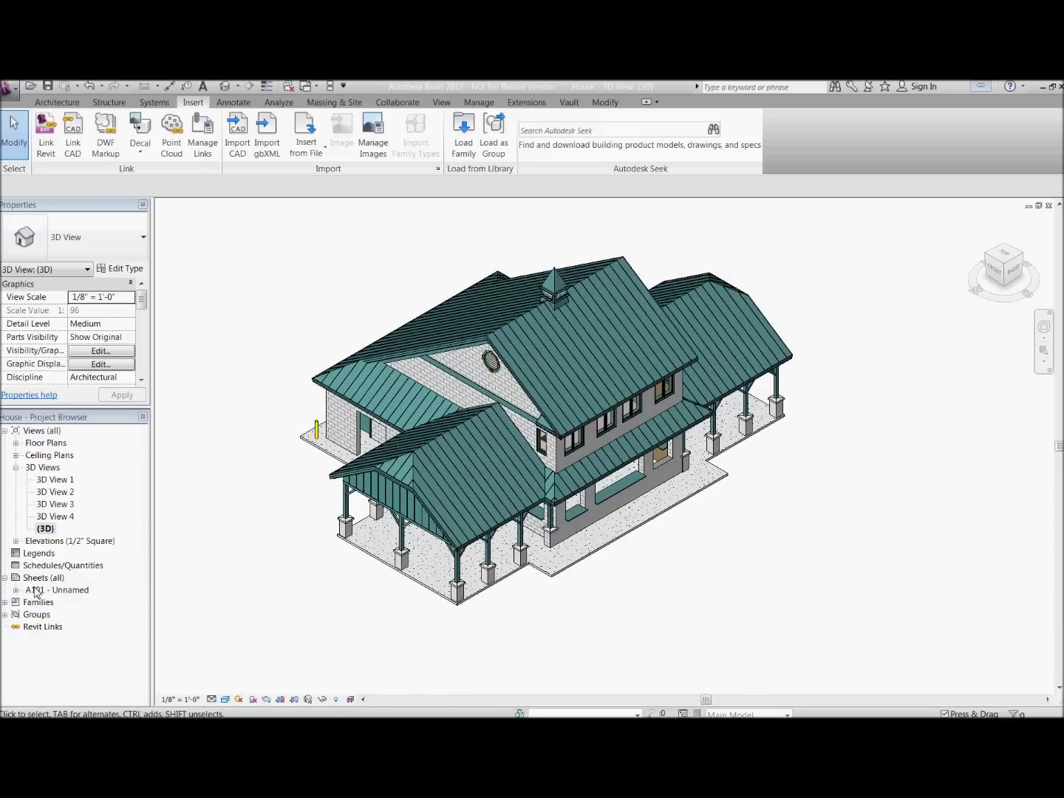
{"action": "double_click", "coordinate": [38, 590]}
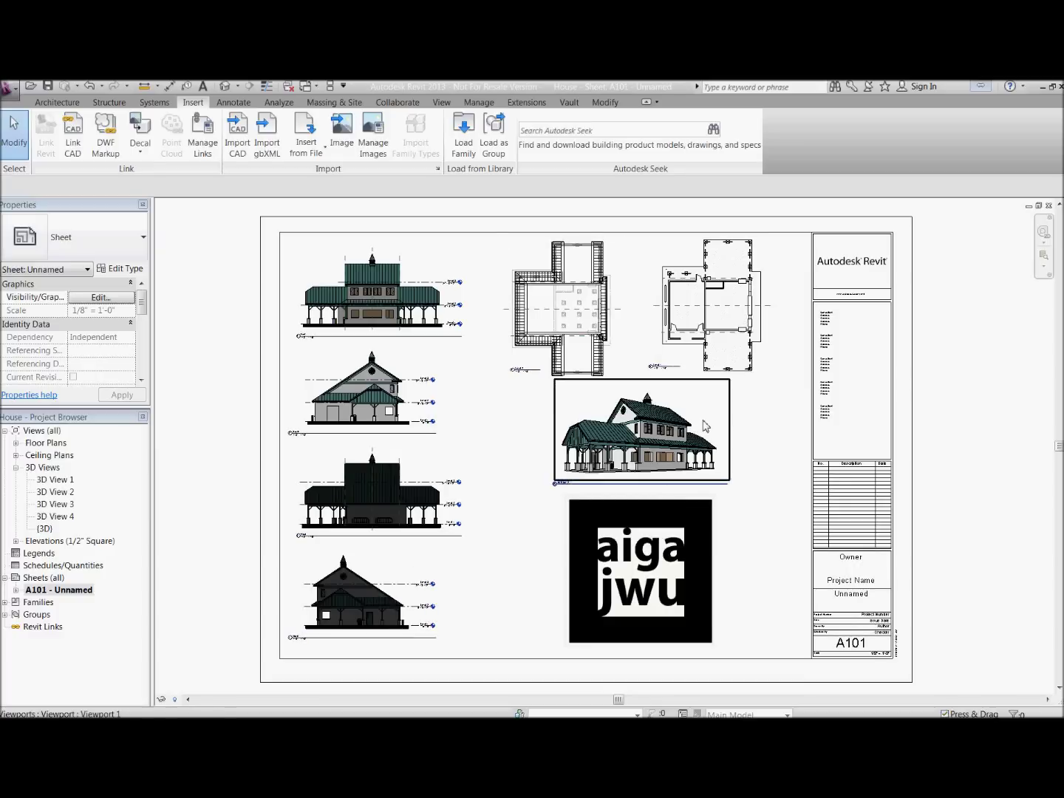
{"action": "left_click", "coordinate": [683, 539]}
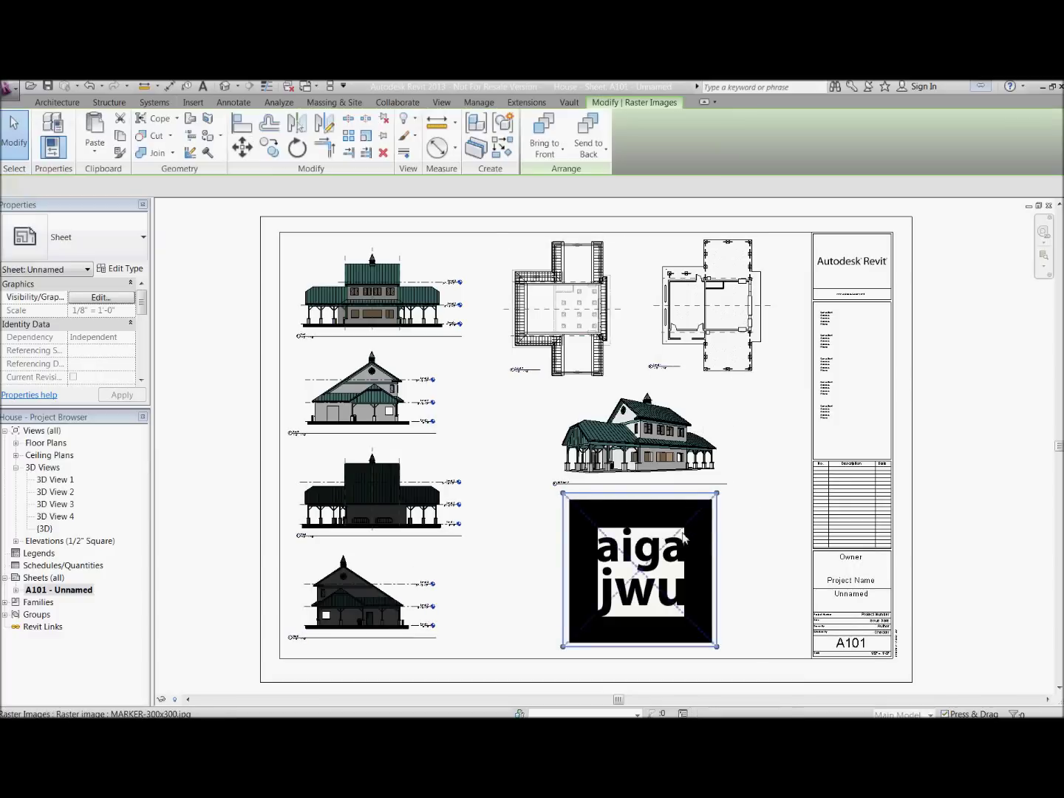
{"action": "left_click", "coordinate": [758, 530]}
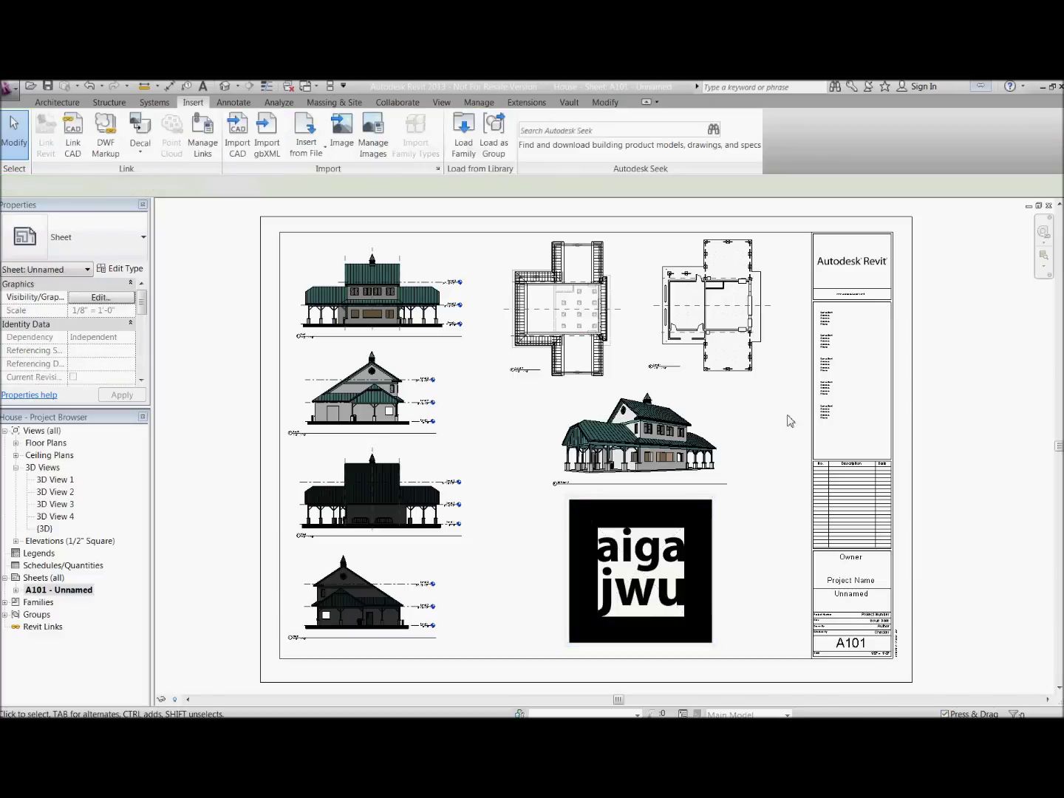
Look through the Suite Workflows entries in Revit's application menu, then close the menu.
{"action": "left_click", "coordinate": [10, 88]}
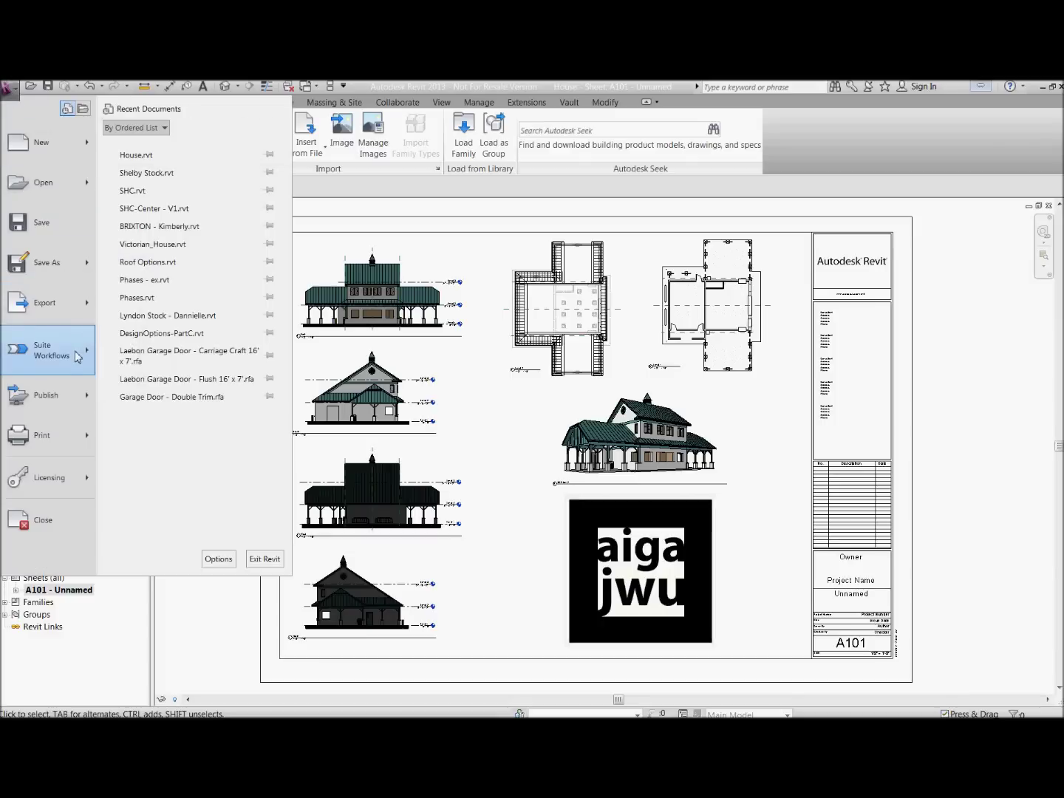
{"action": "mouse_move", "coordinate": [77, 357]}
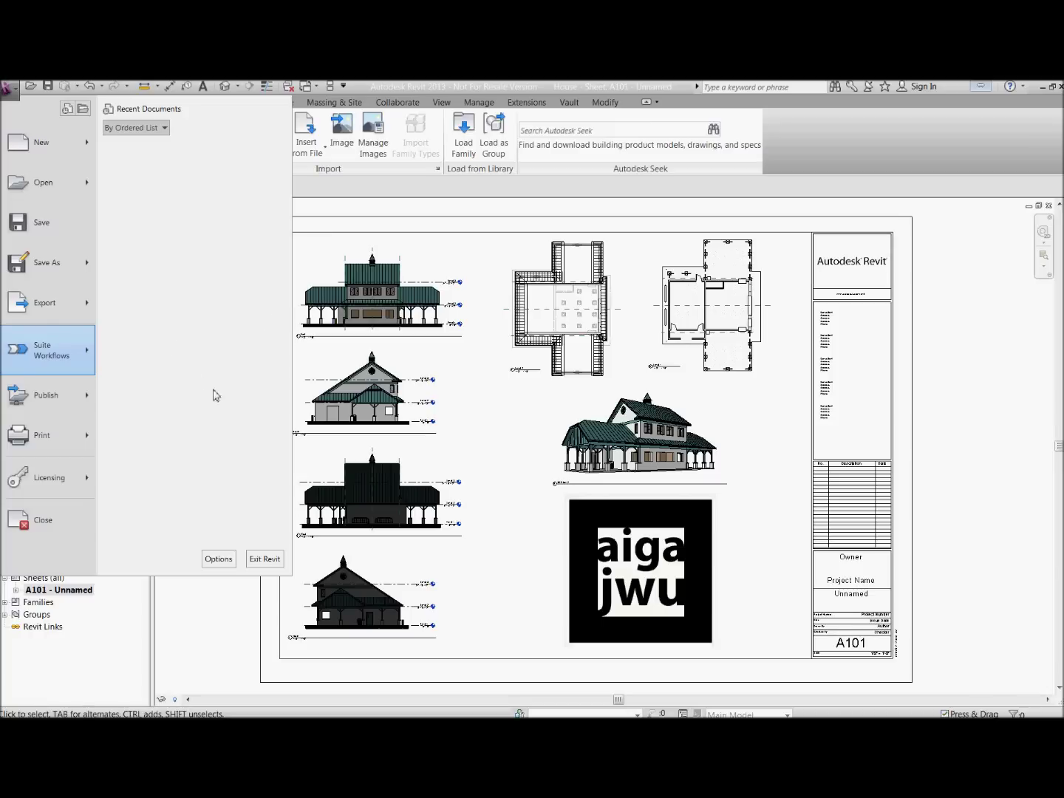
{"action": "left_click", "coordinate": [977, 407]}
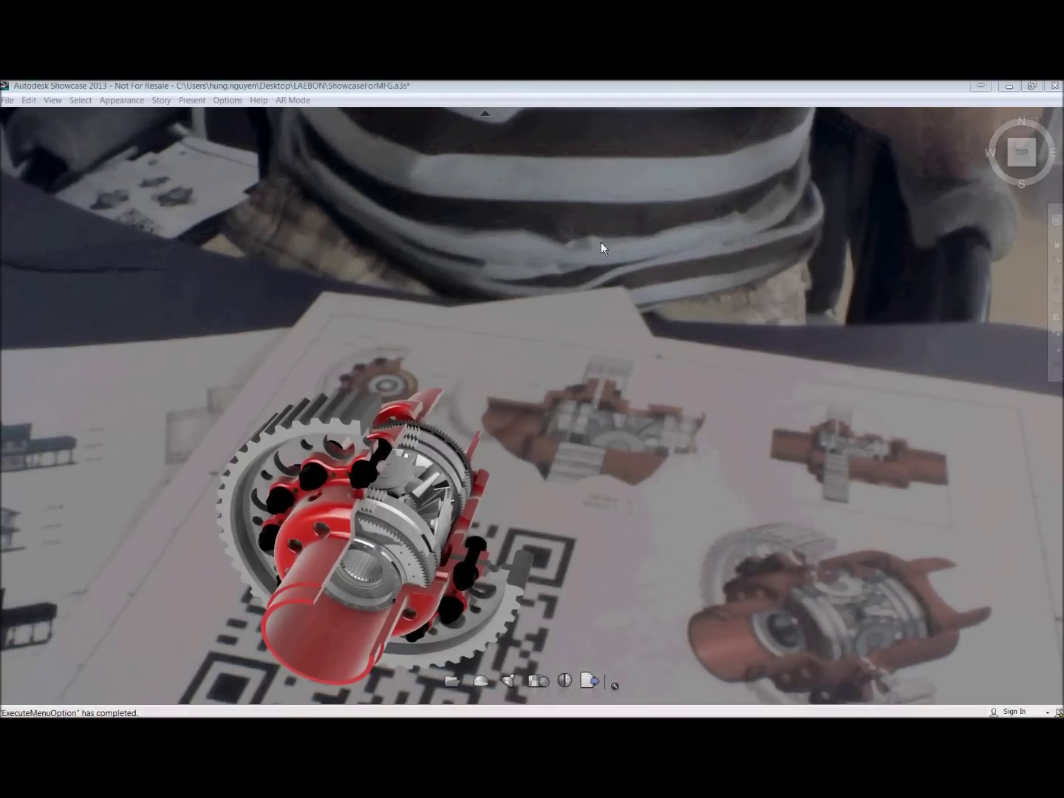
Disable AR Mode tracking, open AR Marker Setup, move it aside and select marker1.jpg.
{"action": "left_click", "coordinate": [293, 100]}
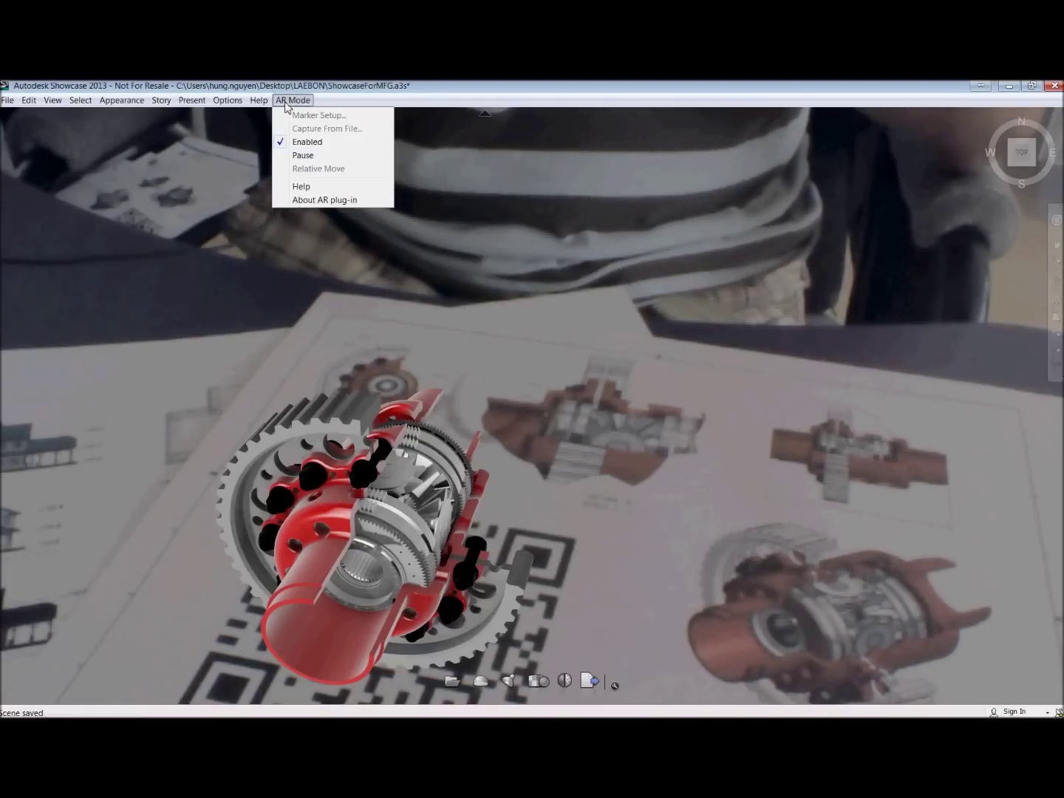
{"action": "left_click", "coordinate": [282, 142]}
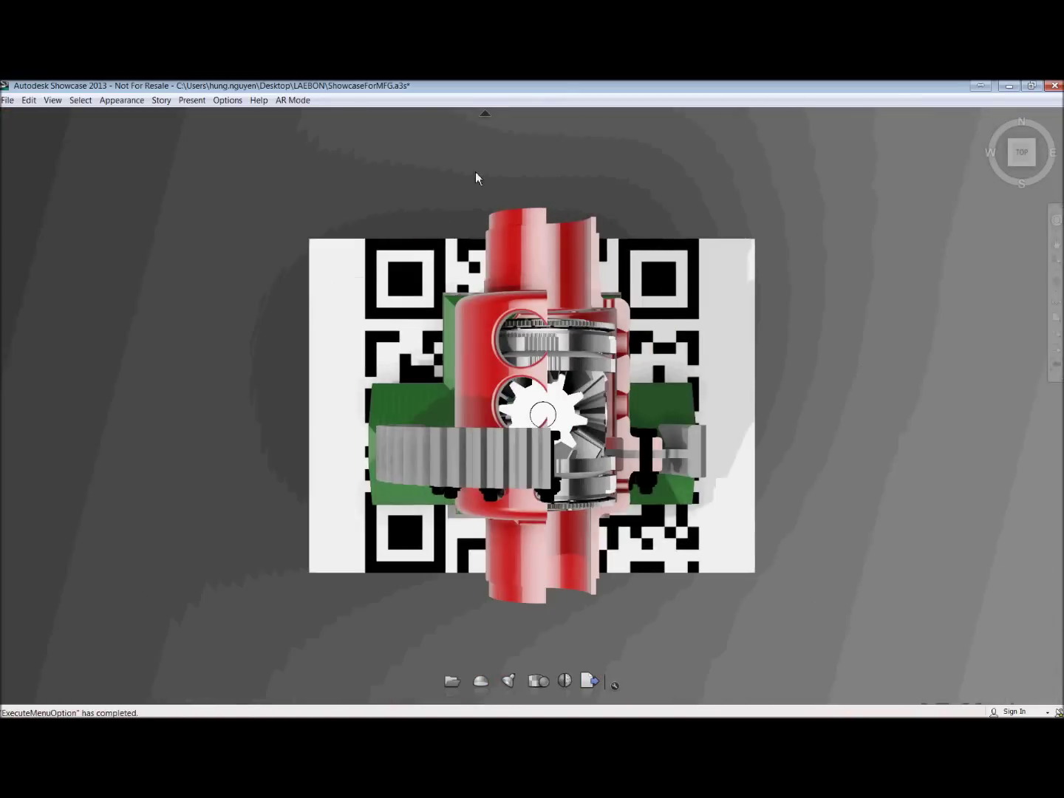
{"action": "left_click", "coordinate": [299, 102]}
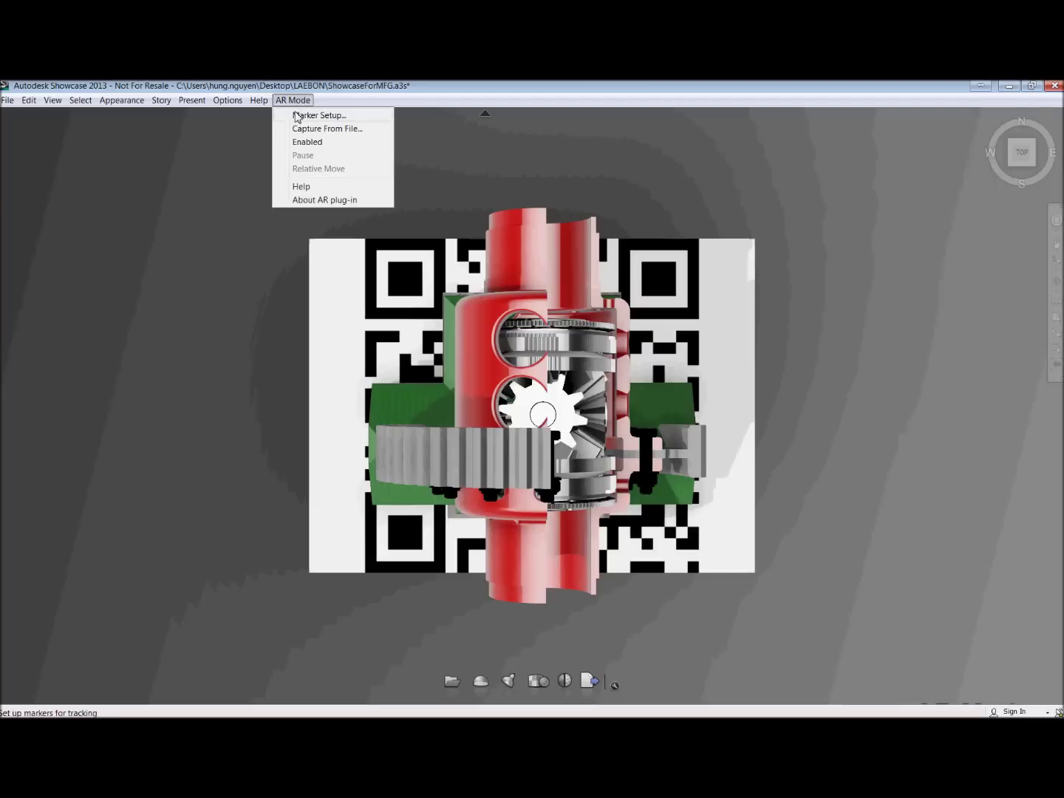
{"action": "left_click", "coordinate": [285, 117]}
{"action": "mouse_move", "coordinate": [198, 210]}
{"action": "left_mouse_down"}
{"action": "mouse_move", "coordinate": [653, 210]}
{"action": "mouse_move", "coordinate": [895, 191]}
{"action": "left_mouse_up"}
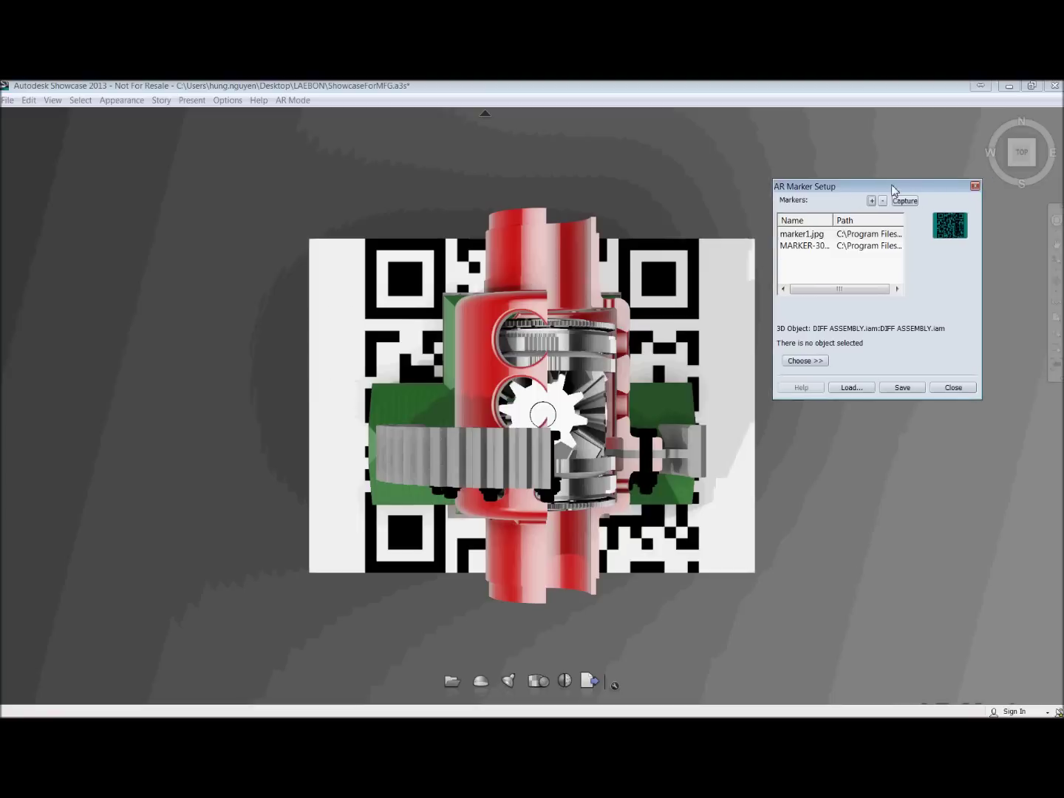
{"action": "left_click", "coordinate": [800, 235]}
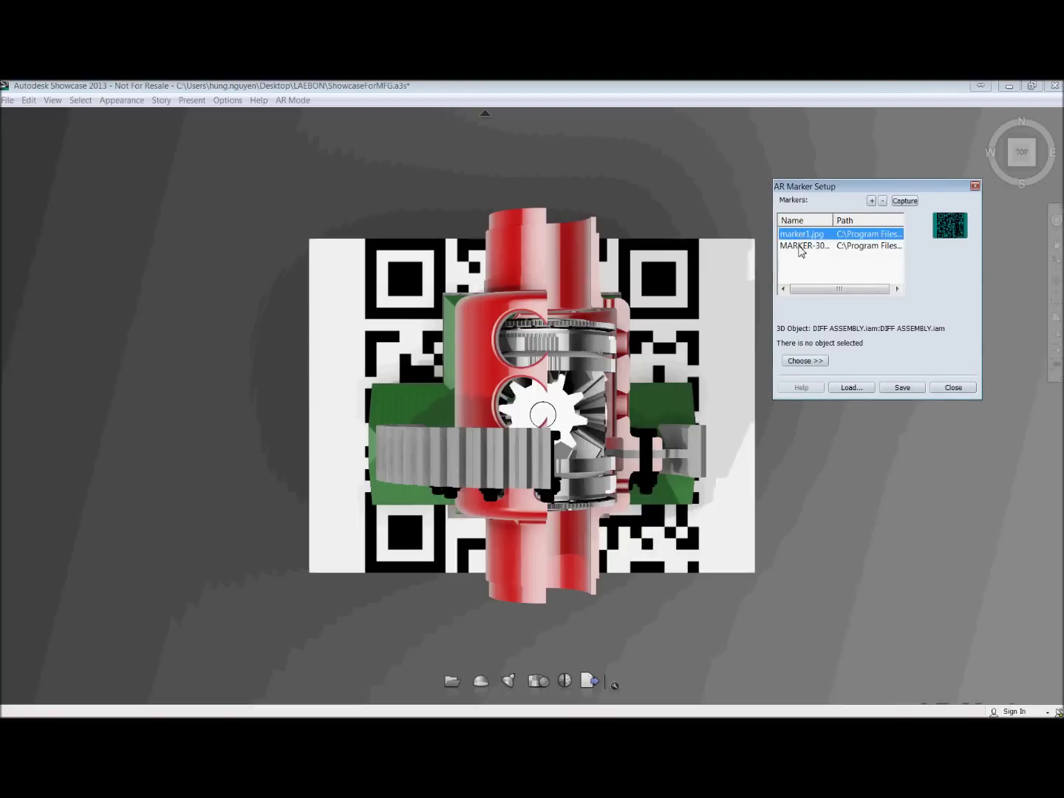
Preview the house on MARKER-300x300.jpg in Home view, then switch back to marker1.jpg's differential.
{"action": "left_click", "coordinate": [804, 247]}
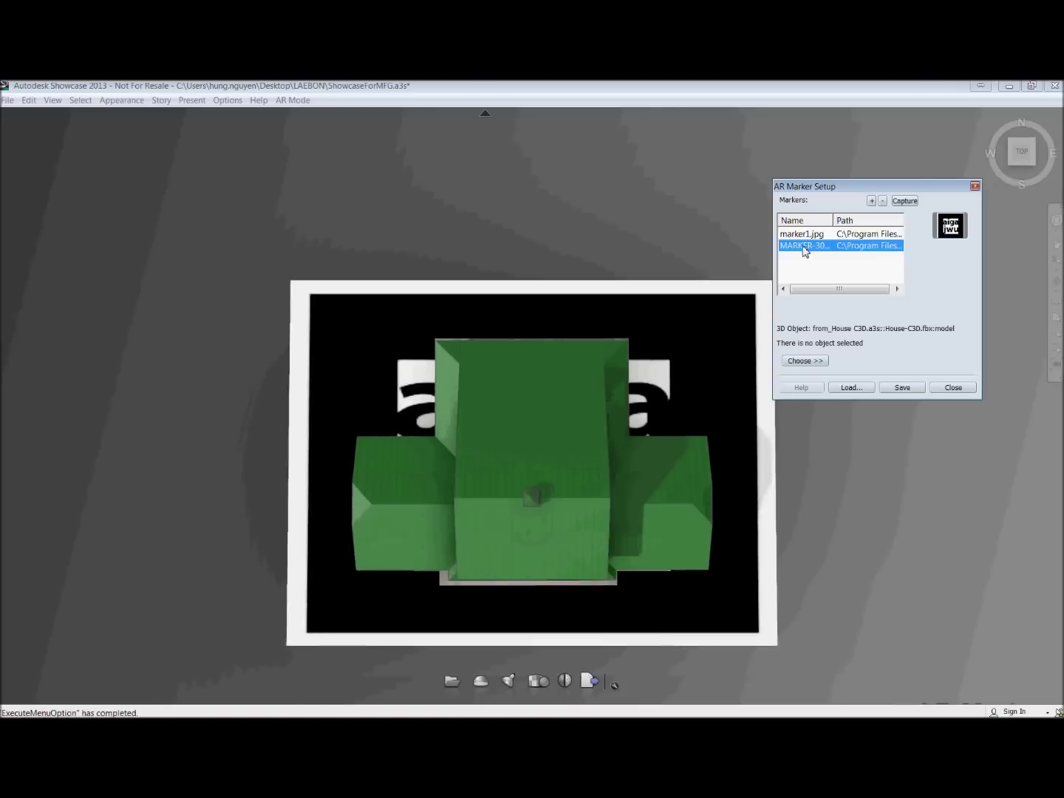
{"action": "left_click", "coordinate": [986, 122]}
{"action": "left_click", "coordinate": [987, 117]}
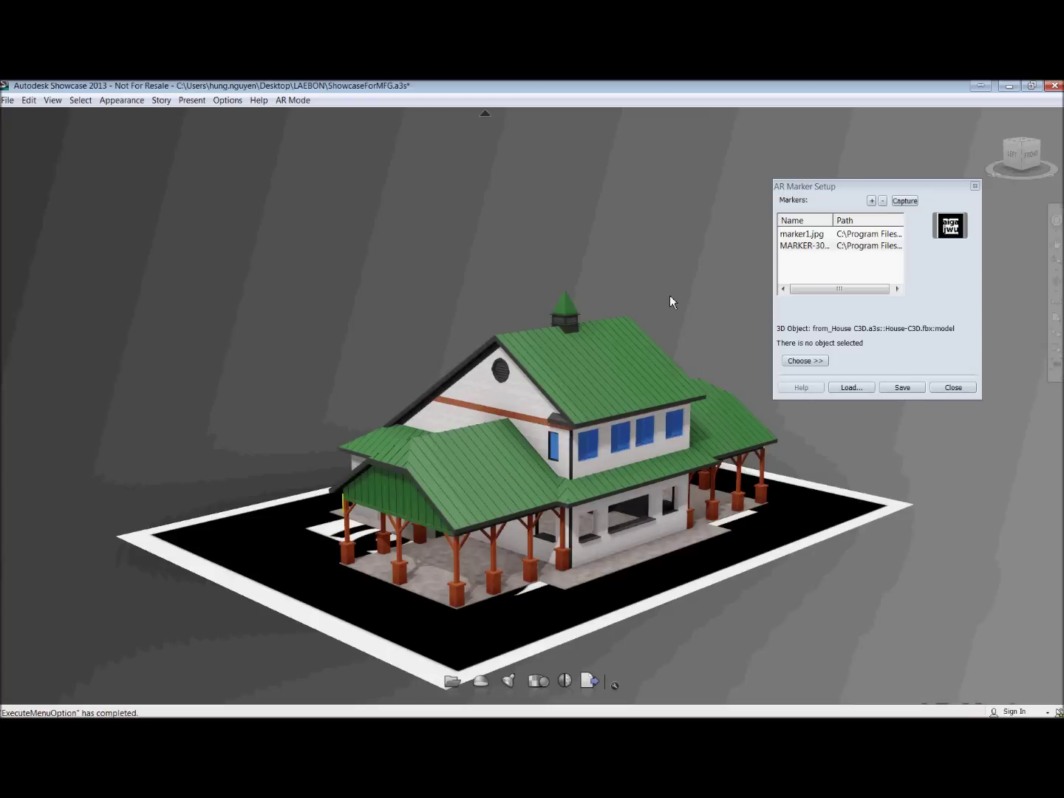
{"action": "left_click", "coordinate": [814, 236]}
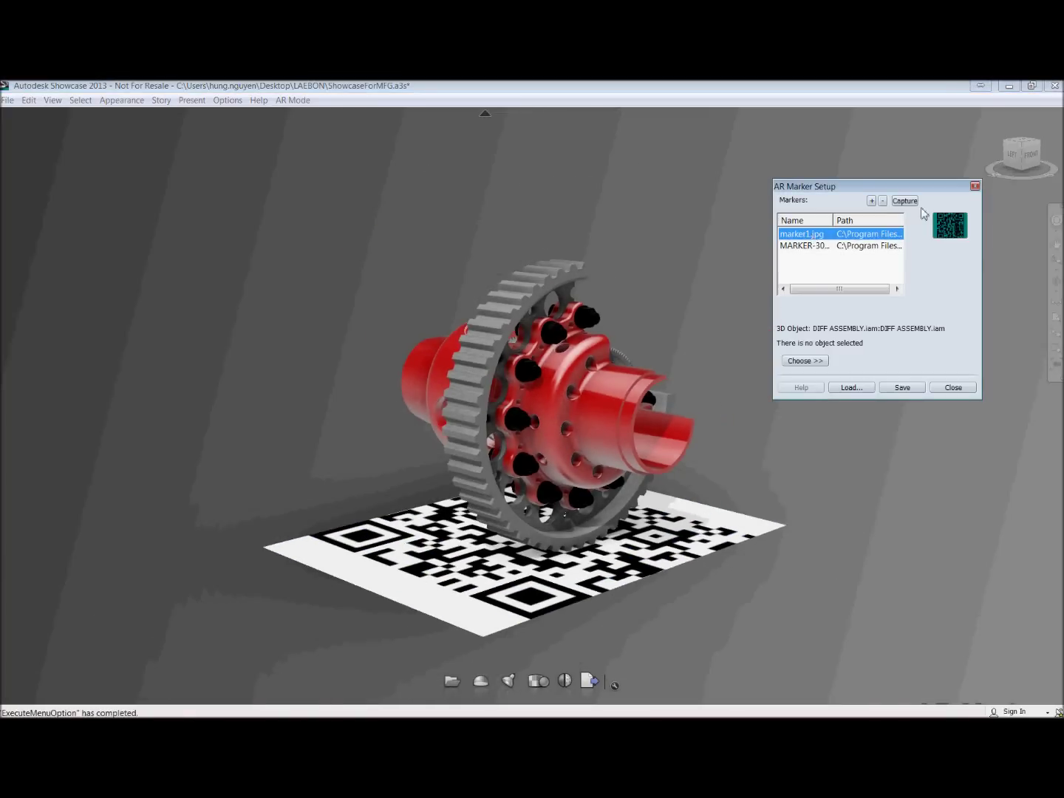
{"action": "left_click", "coordinate": [1042, 149]}
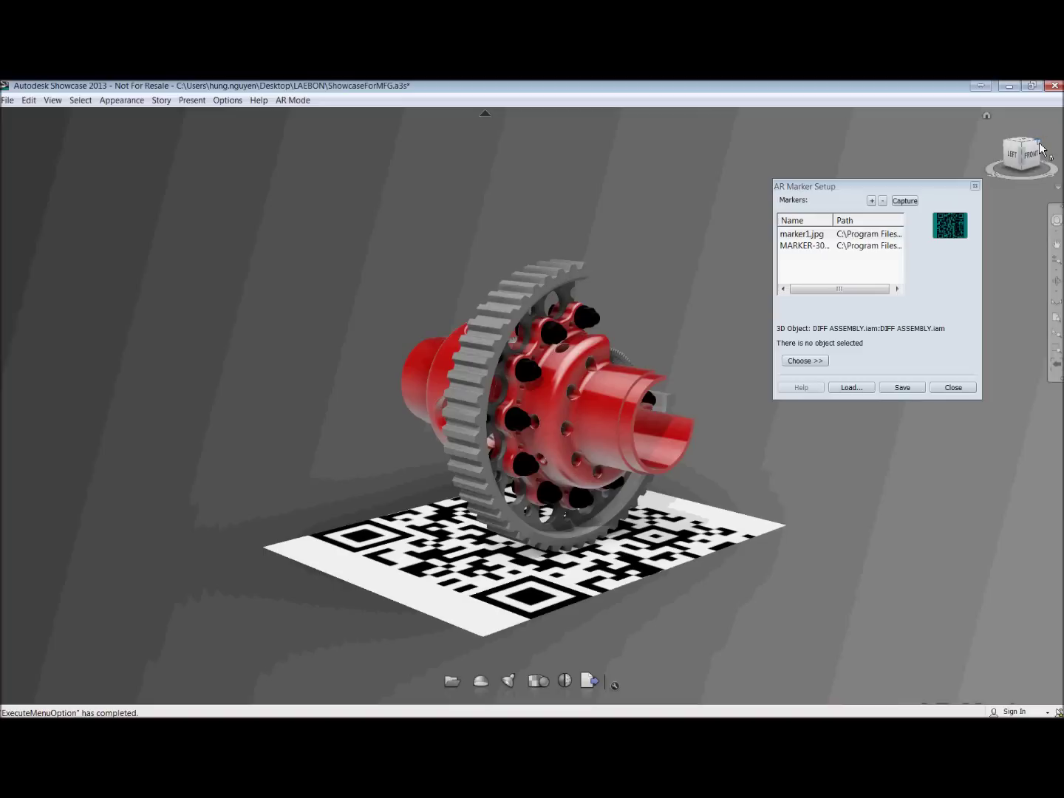
View the differential isometrically, zoom in, play and stop the DIFF ASSEMBLY.iam animation, moving the player aside.
{"action": "left_click", "coordinate": [1041, 145]}
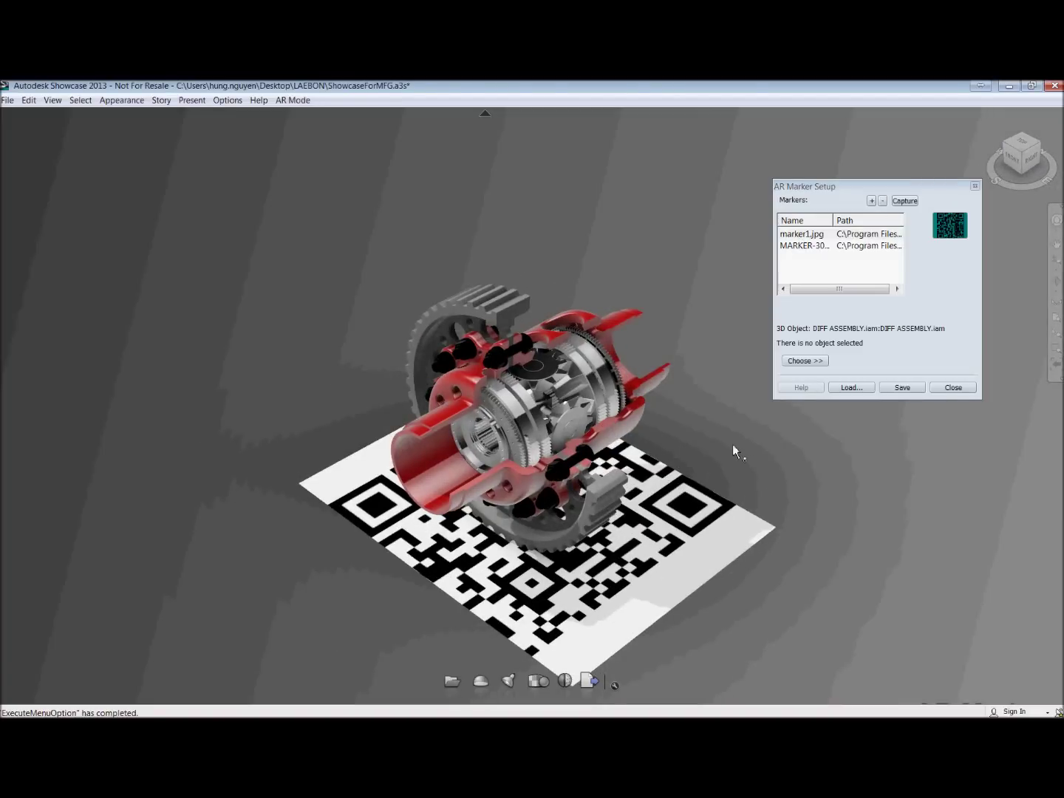
{"action": "scroll", "coordinate": [728, 436], "scroll_direction": "up", "scroll_amount": 3}
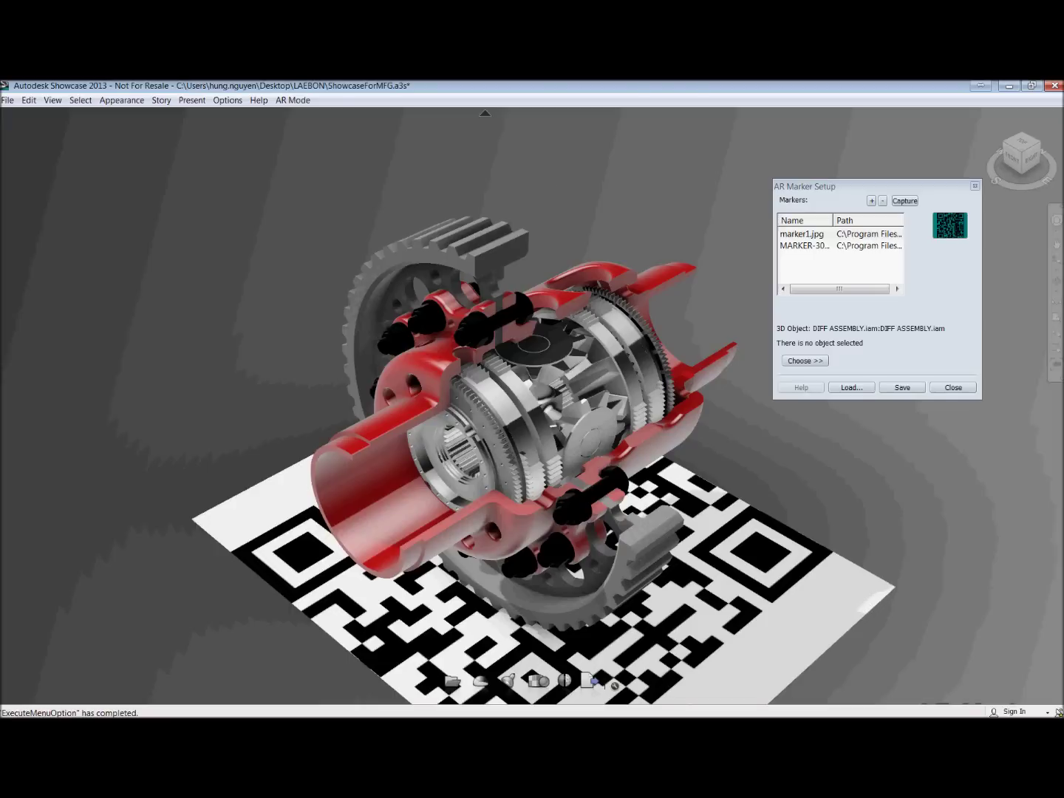
{"action": "left_click_drag", "start_coordinate": [163, 268], "coordinate": [616, 164]}
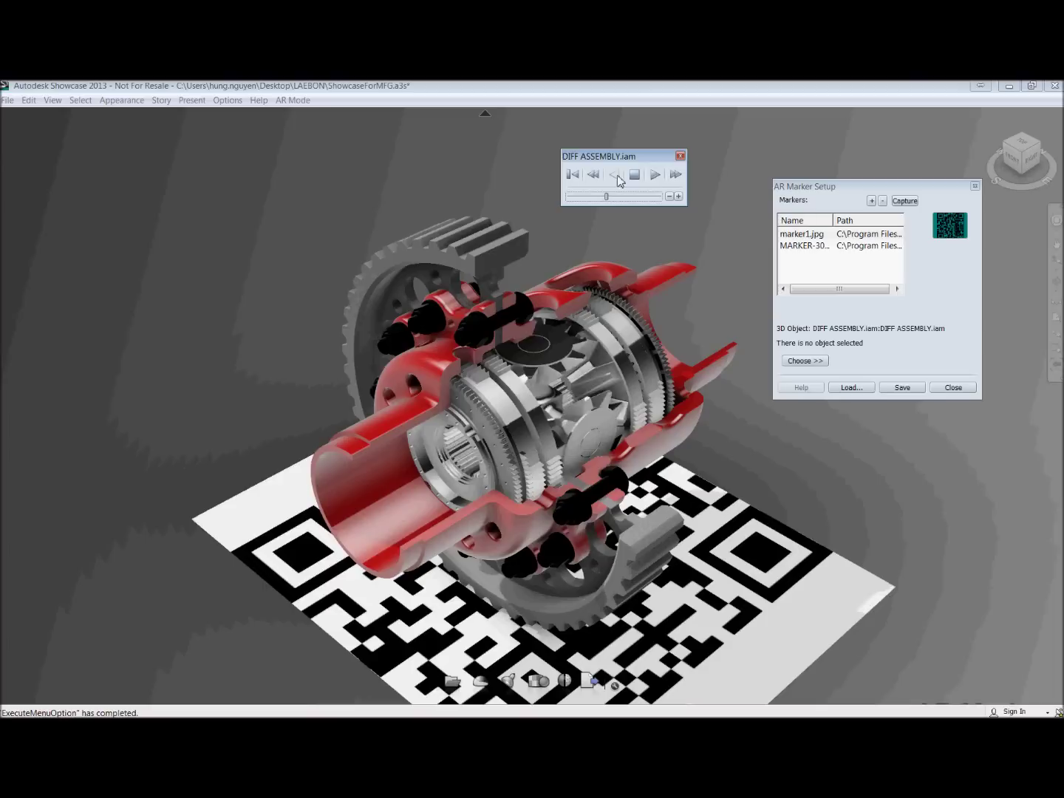
{"action": "left_click", "coordinate": [635, 175]}
{"action": "left_click_drag", "start_coordinate": [640, 166], "coordinate": [0, 303]}
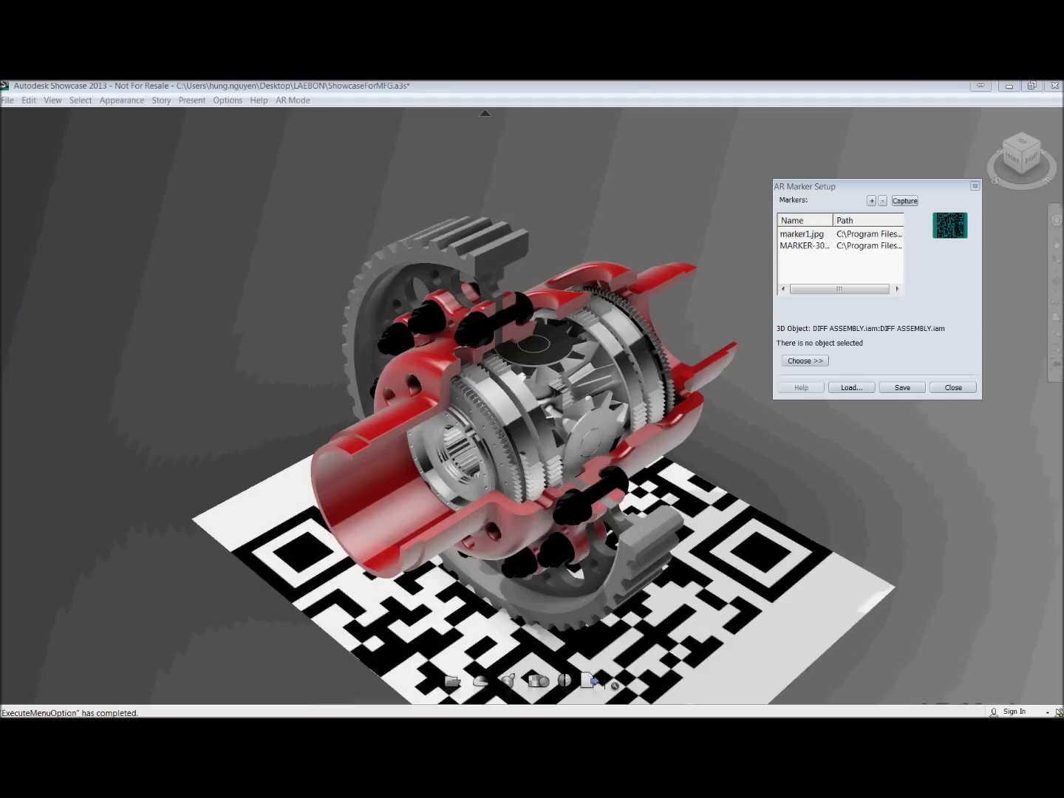
Close AR Marker Setup and choose Enabled in the AR Mode menu.
{"action": "left_click", "coordinate": [975, 186]}
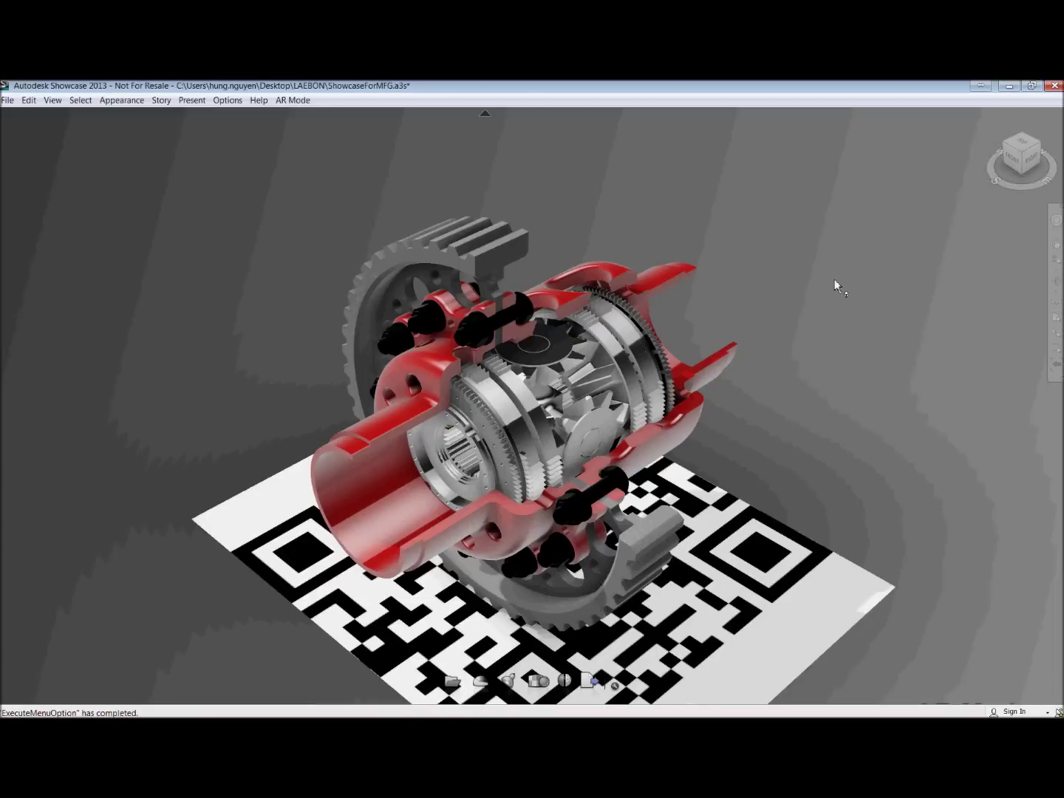
{"action": "left_click", "coordinate": [296, 101]}
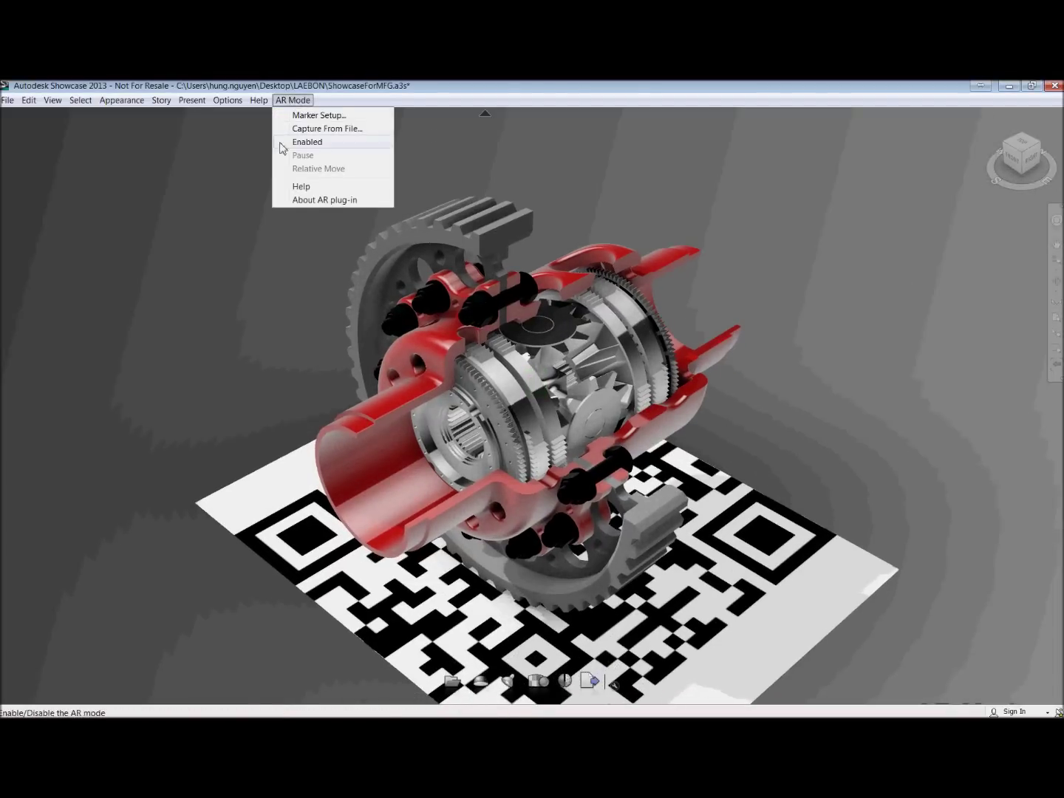
{"action": "left_click", "coordinate": [307, 143]}
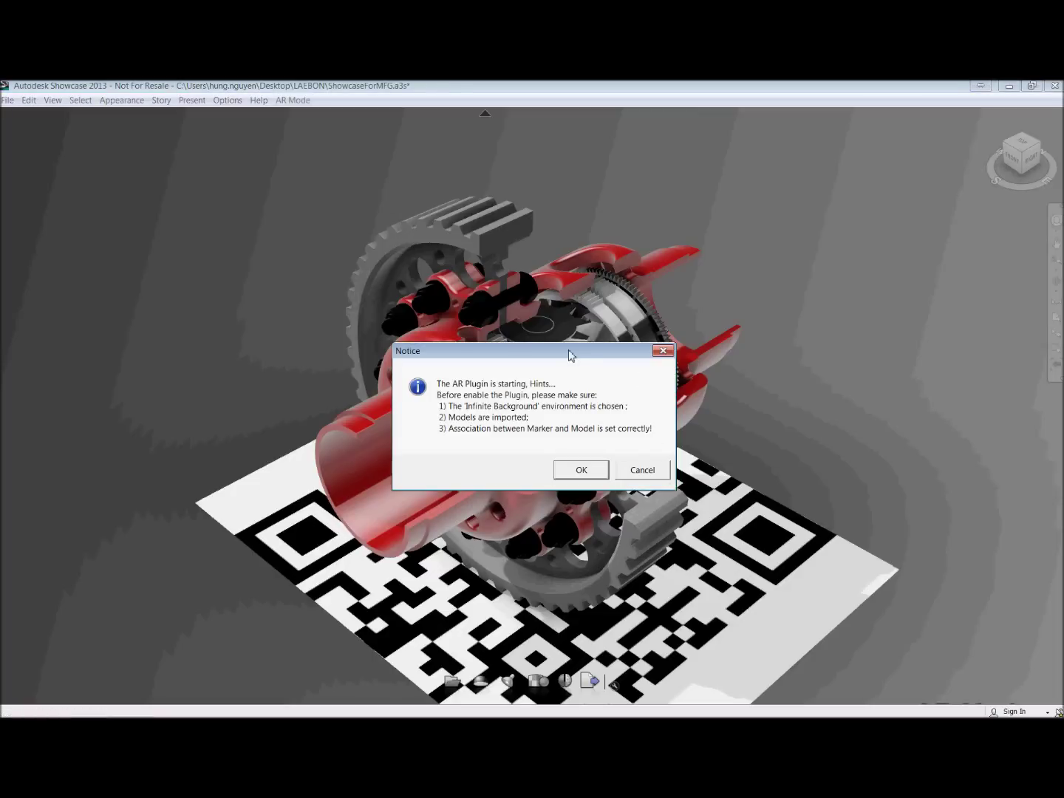
{"action": "left_click_drag", "start_coordinate": [573, 363], "coordinate": [590, 218]}
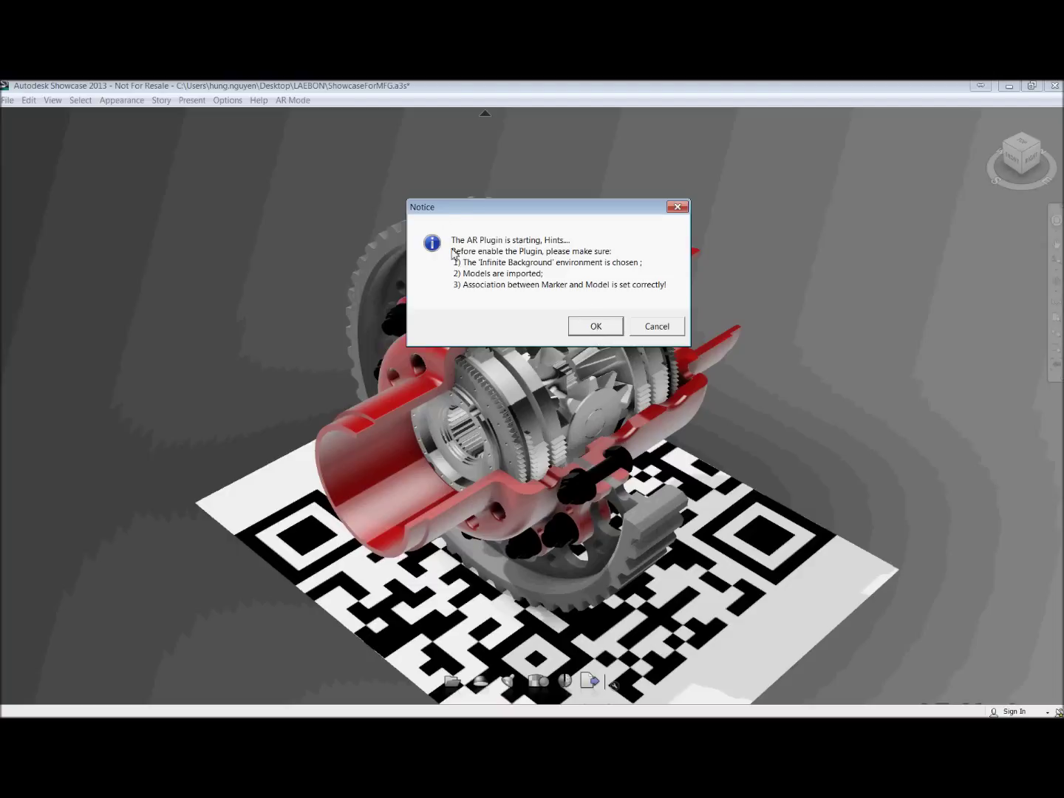
Accept the AR Notice with OK, then select the house model on the printed sheet.
{"action": "left_click", "coordinate": [596, 326]}
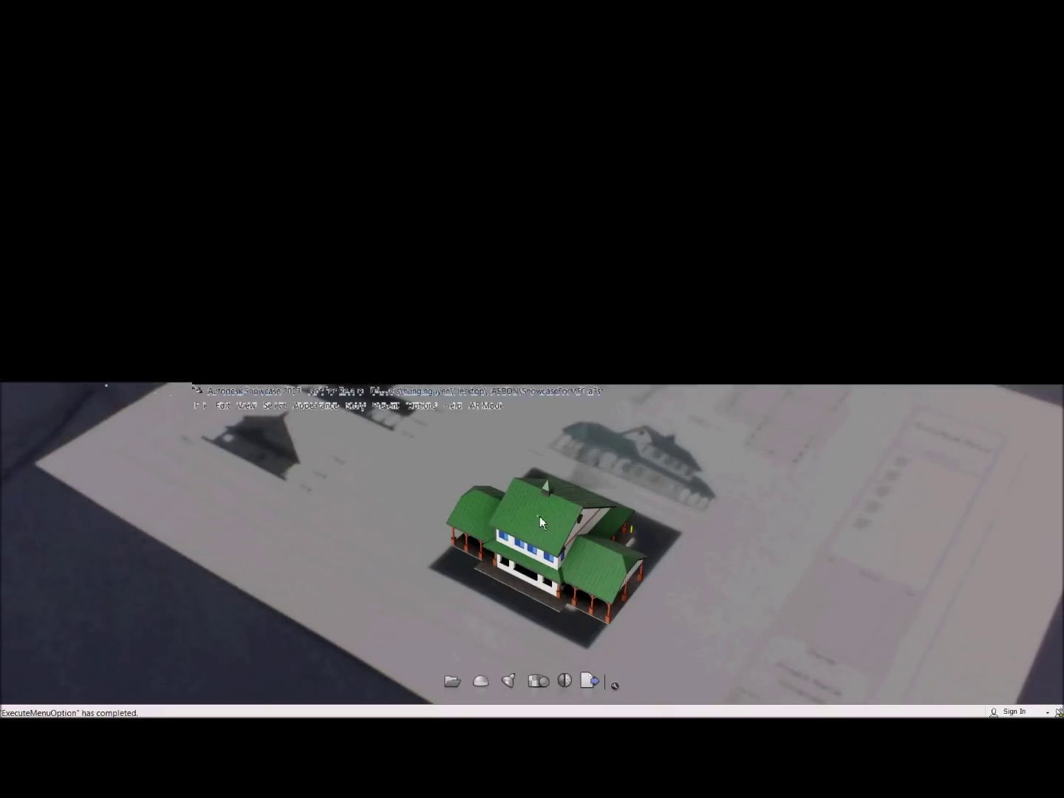
{"action": "left_click", "coordinate": [539, 516]}
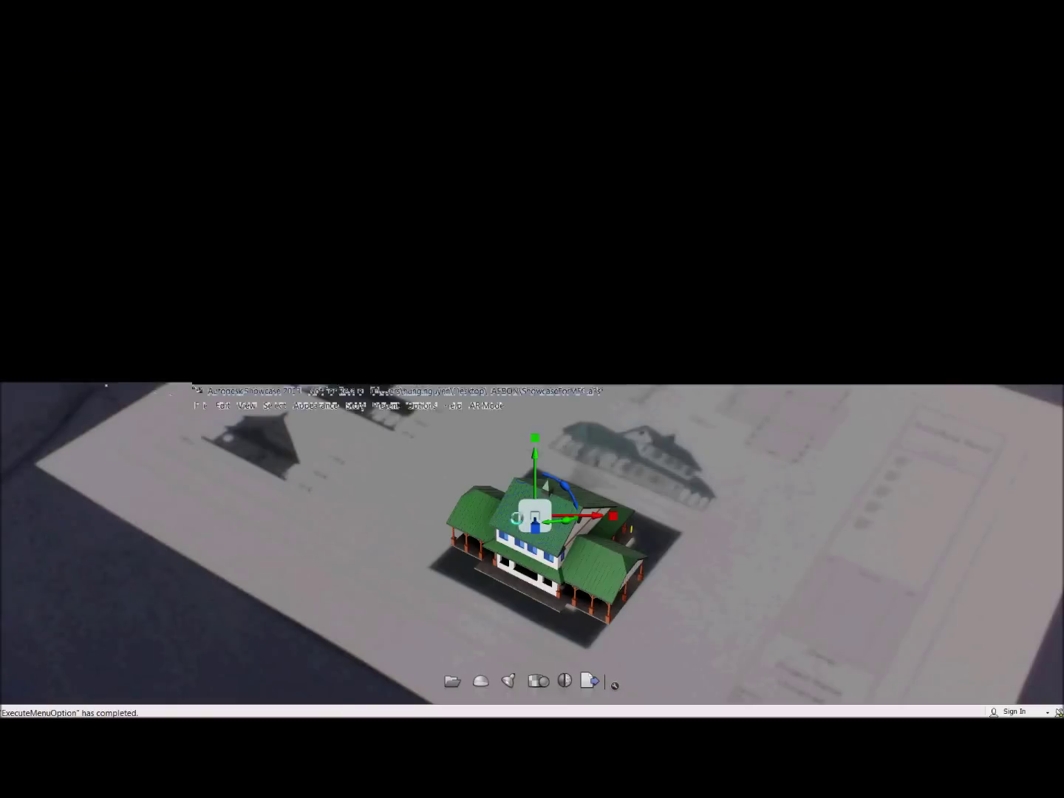
Select all roof-material objects, drag them up the Y axis above the house, then select the house.
{"action": "right_click", "coordinate": [521, 514]}
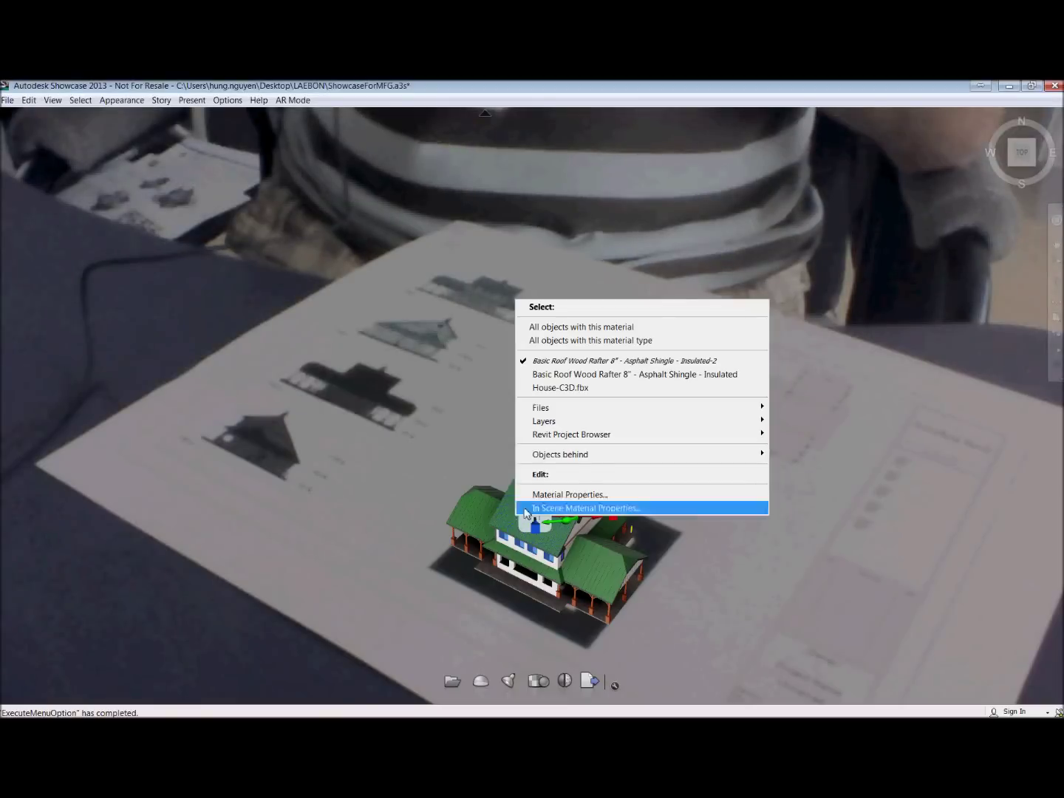
{"action": "left_click", "coordinate": [576, 329]}
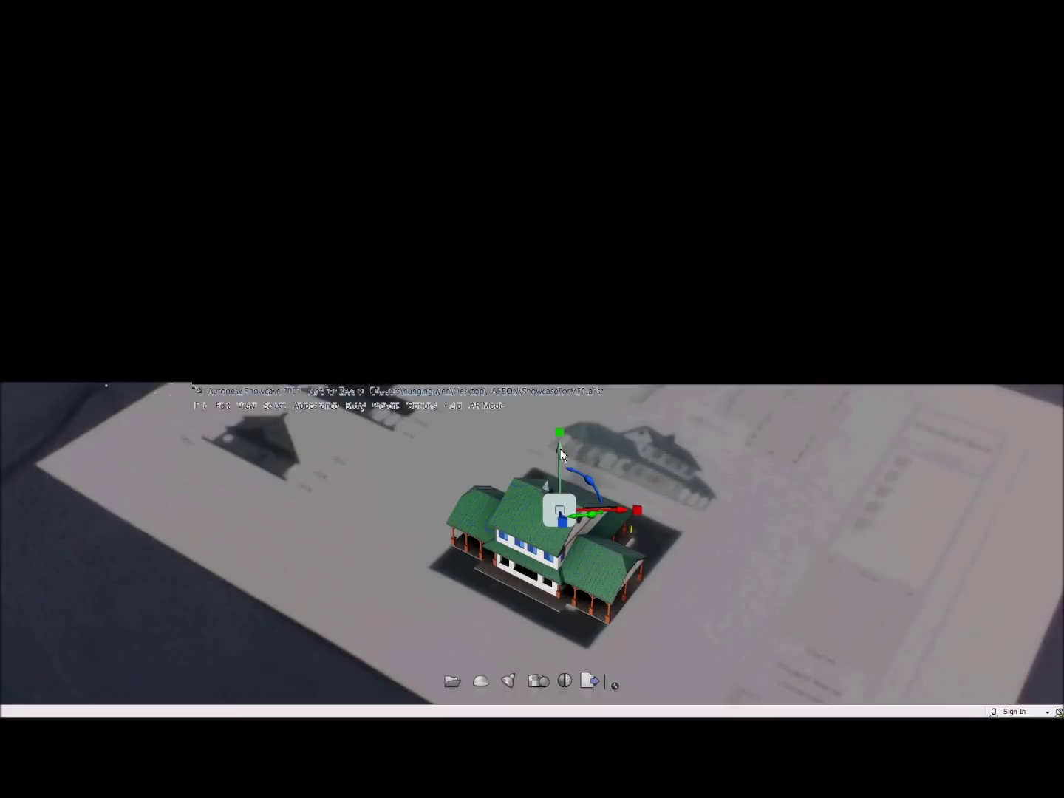
{"action": "left_click_drag", "start_coordinate": [560, 449], "coordinate": [565, 268]}
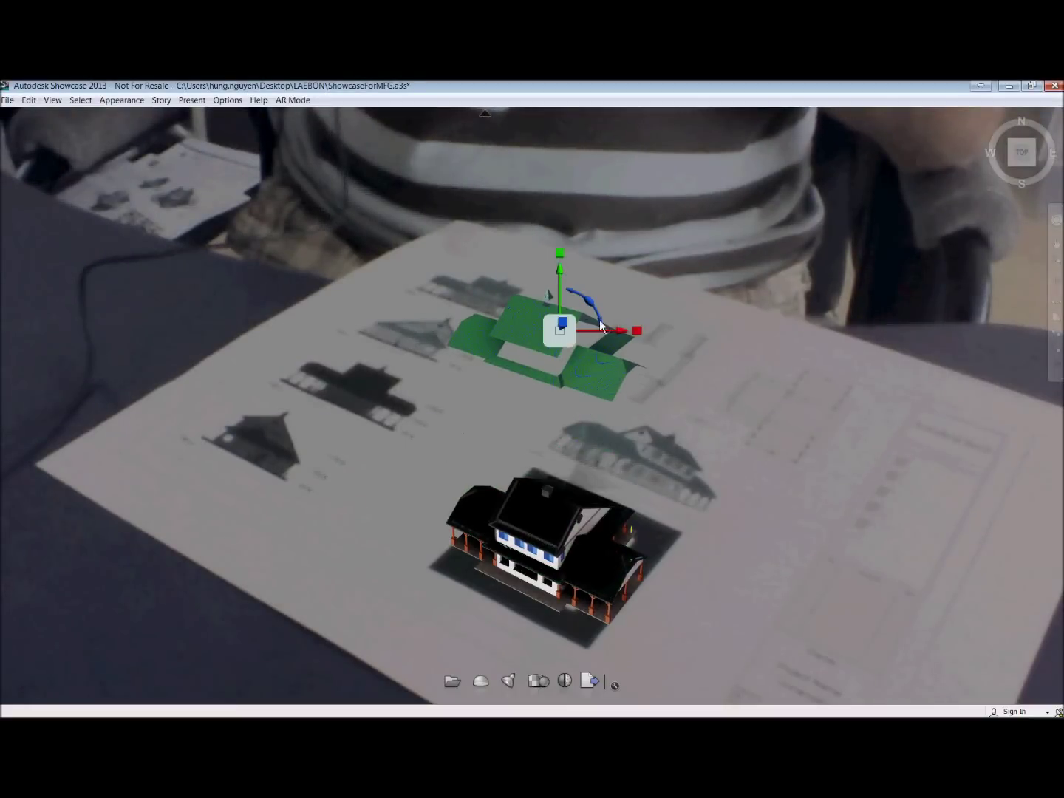
{"action": "left_click", "coordinate": [524, 511]}
Select every object with the dark roof material, then lift the roof and shift it right.
{"action": "right_click", "coordinate": [524, 510]}
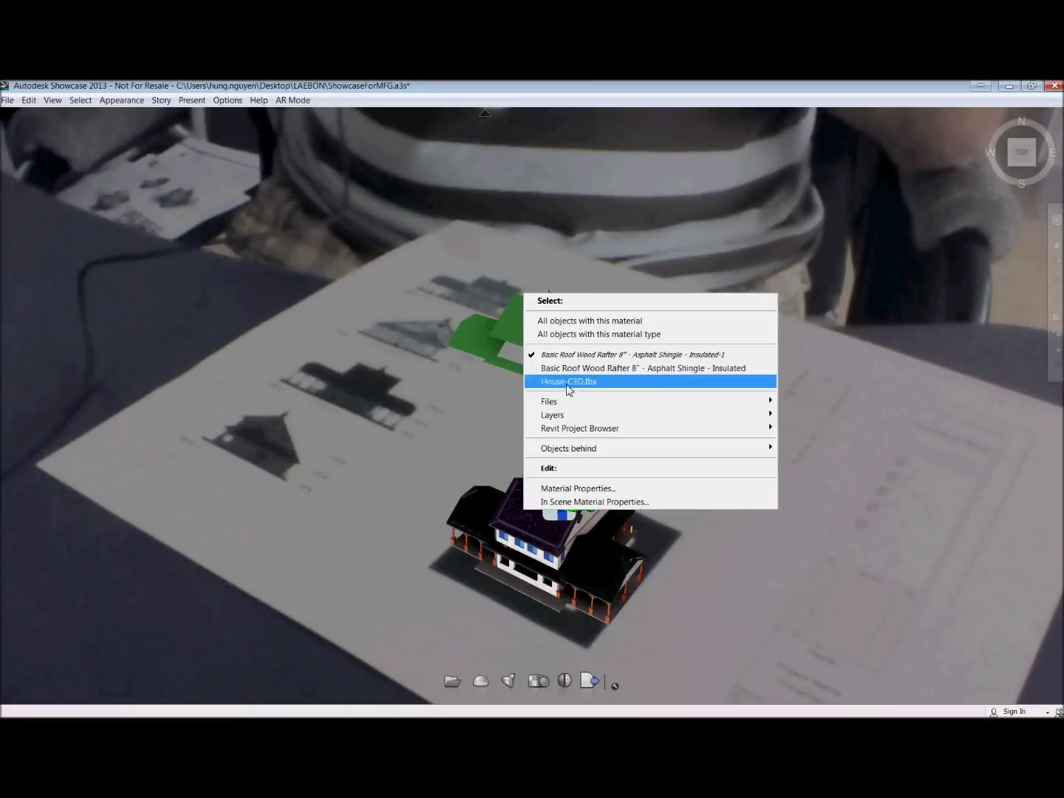
{"action": "left_click", "coordinate": [569, 320]}
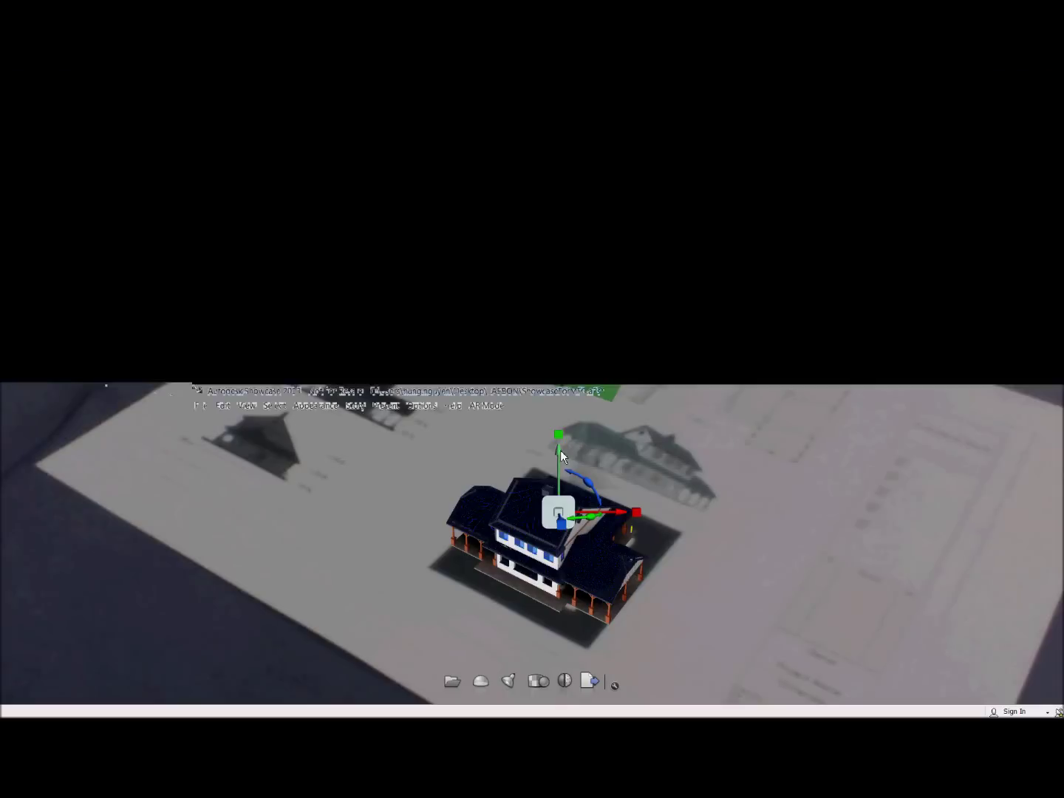
{"action": "left_click_drag", "start_coordinate": [561, 450], "coordinate": [556, 349]}
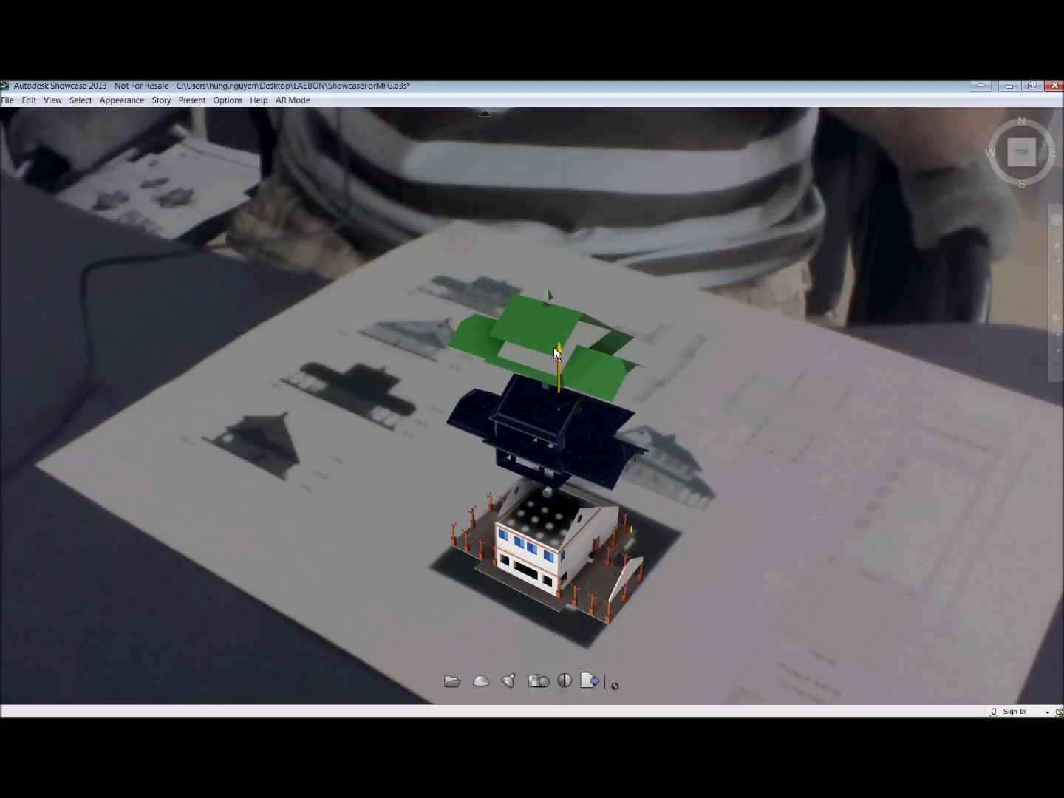
{"action": "left_click_drag", "start_coordinate": [652, 411], "coordinate": [765, 425]}
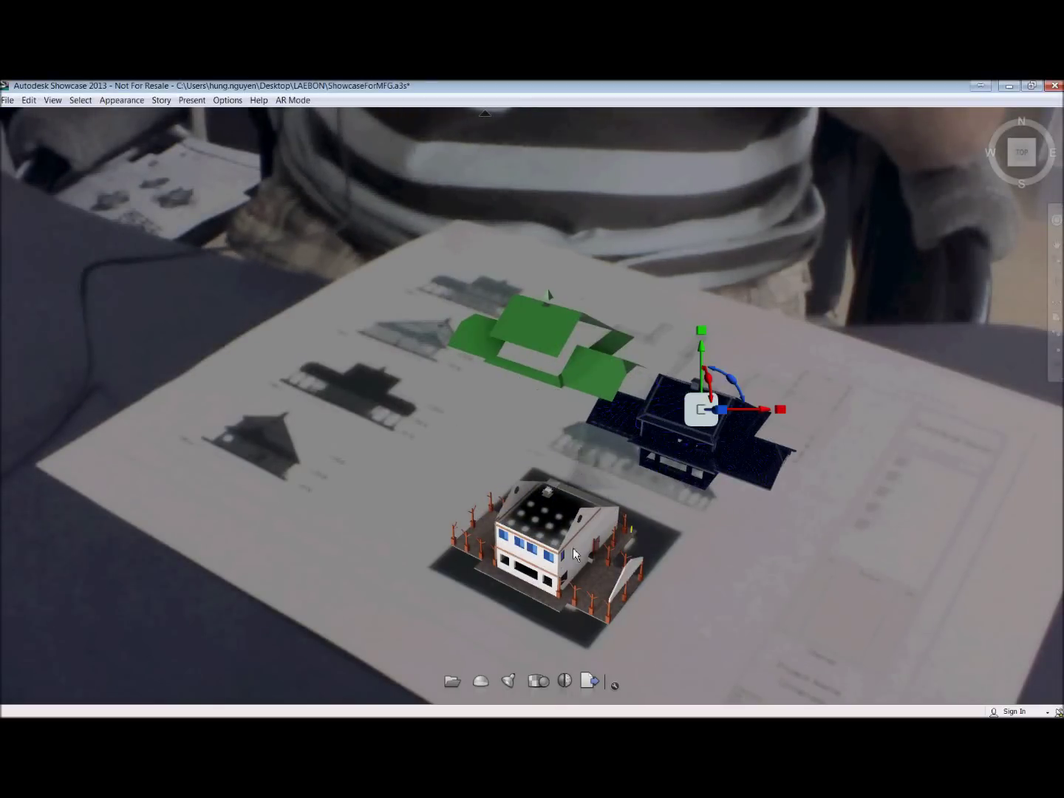
Lift the two floor slabs off the house, sliding the top slab to the left.
{"action": "left_click", "coordinate": [539, 520]}
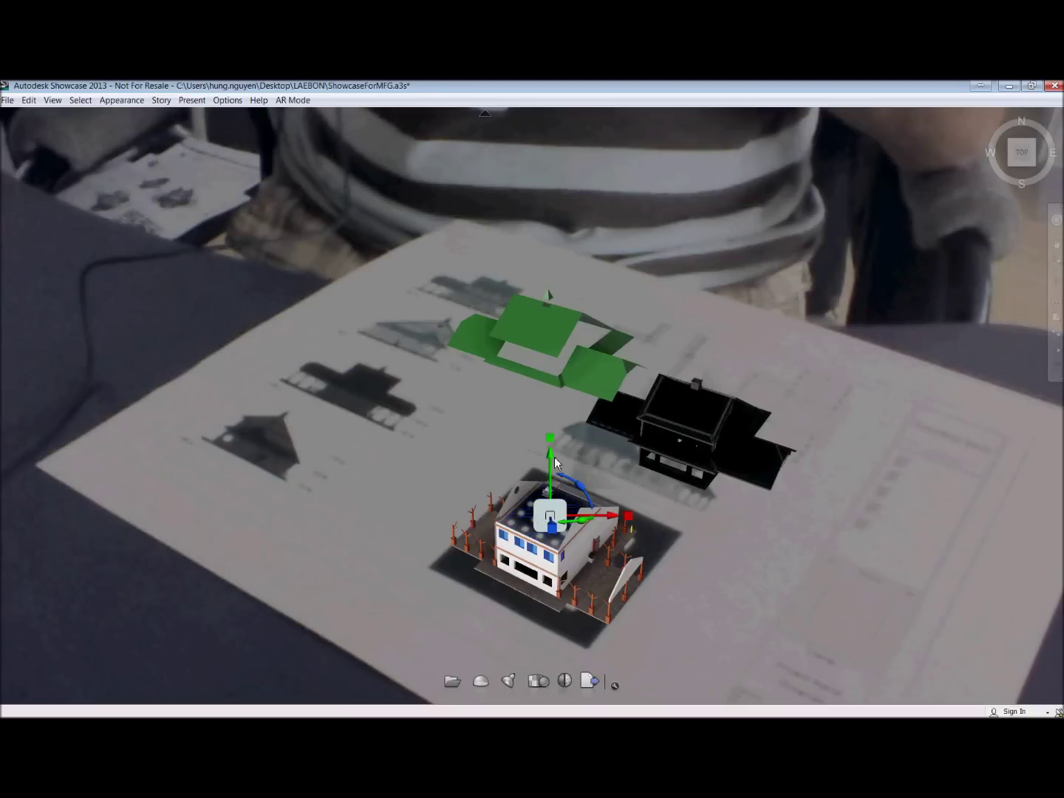
{"action": "left_click_drag", "start_coordinate": [553, 454], "coordinate": [546, 380]}
{"action": "left_click_drag", "start_coordinate": [614, 442], "coordinate": [475, 443]}
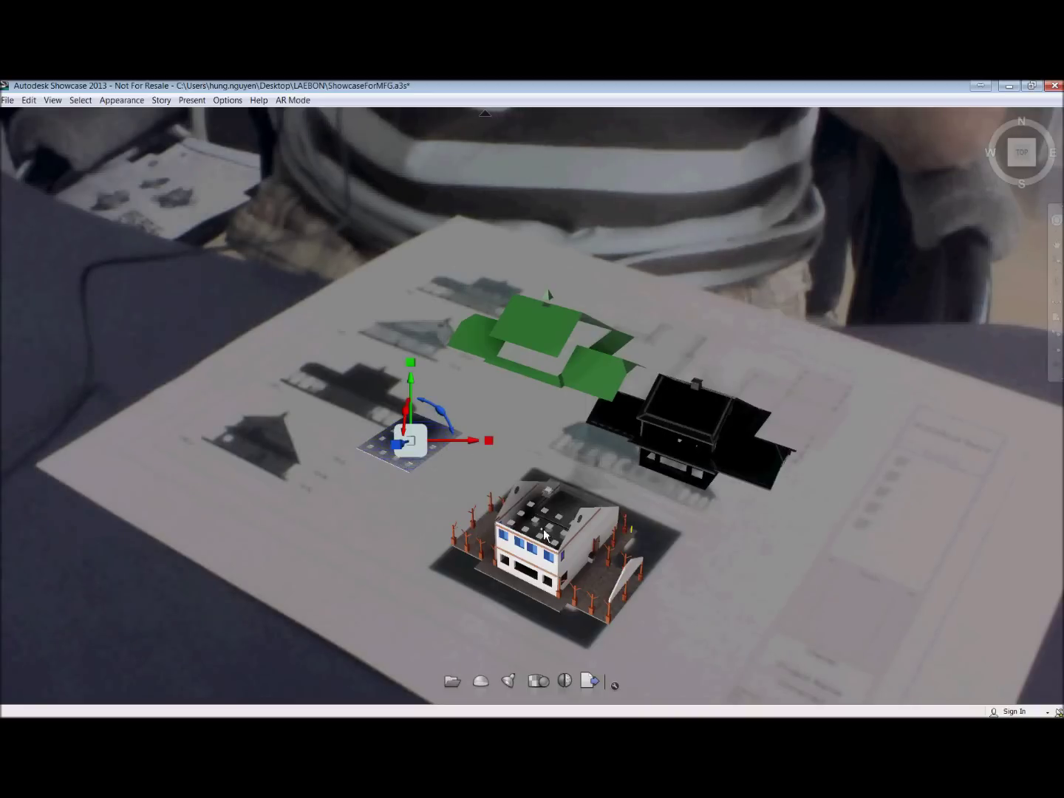
{"action": "left_click", "coordinate": [543, 534]}
{"action": "left_click_drag", "start_coordinate": [547, 490], "coordinate": [545, 361]}
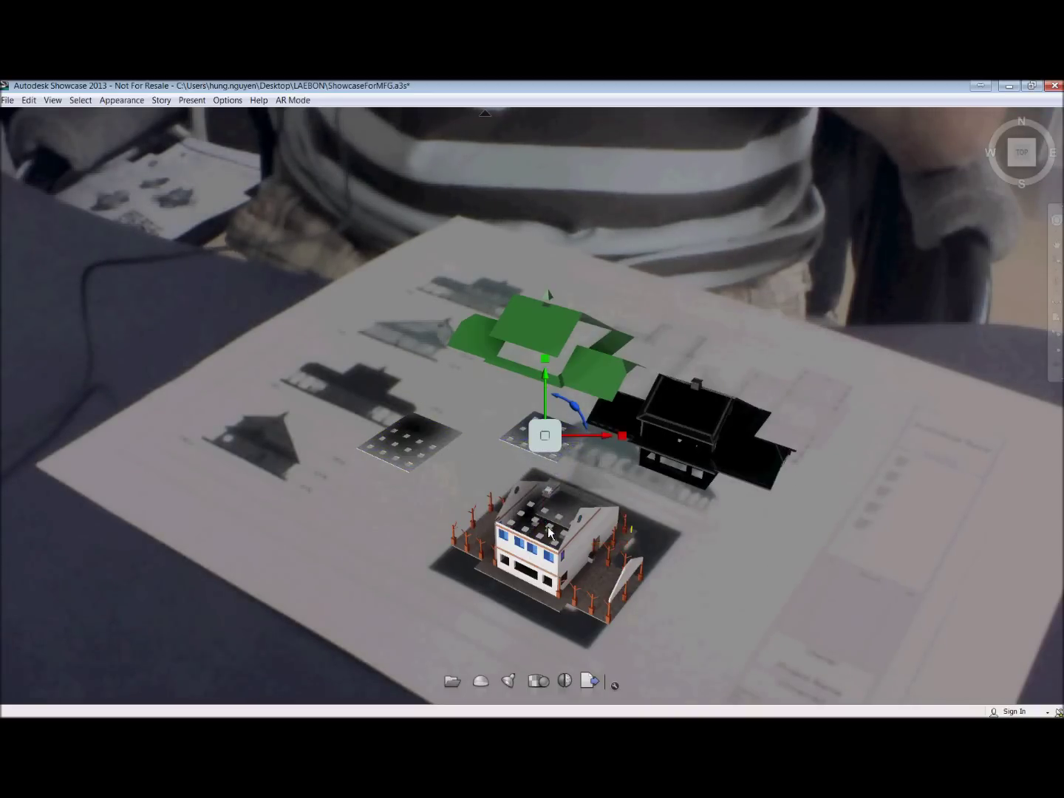
Lift another house piece upward and pull the side wall out to the right.
{"action": "left_click", "coordinate": [549, 532]}
{"action": "right_click", "coordinate": [548, 530]}
{"action": "left_click", "coordinate": [517, 520]}
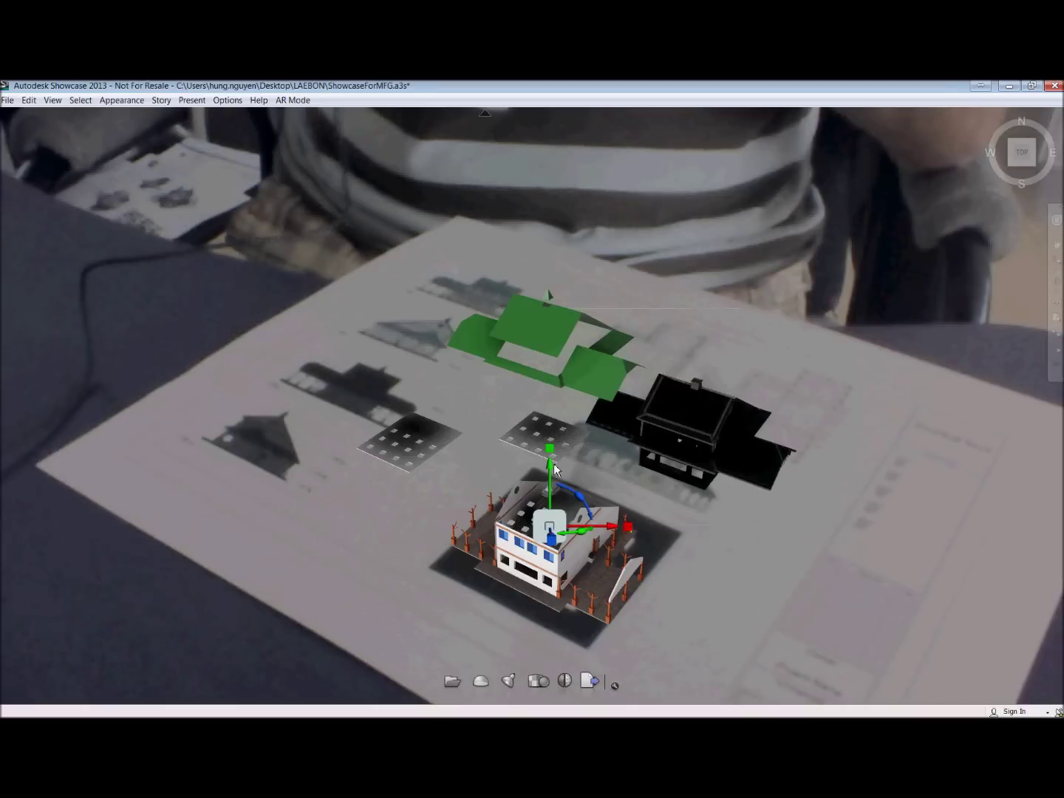
{"action": "left_click_drag", "start_coordinate": [553, 471], "coordinate": [551, 431]}
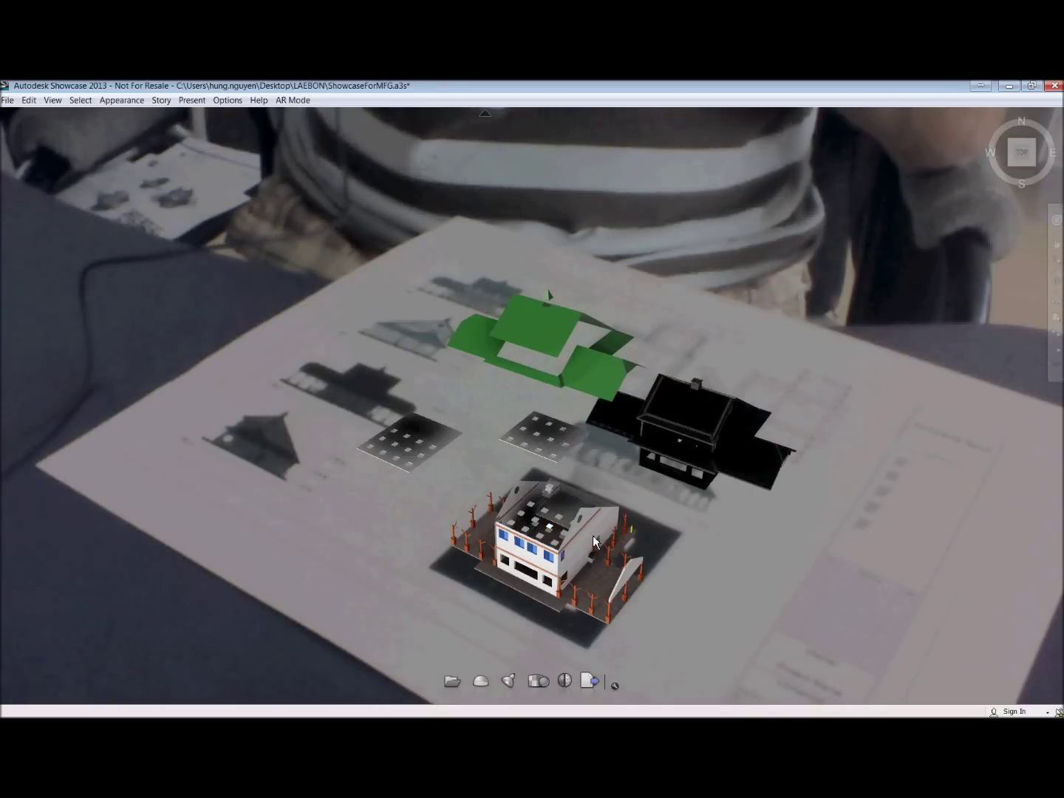
{"action": "left_click", "coordinate": [591, 529]}
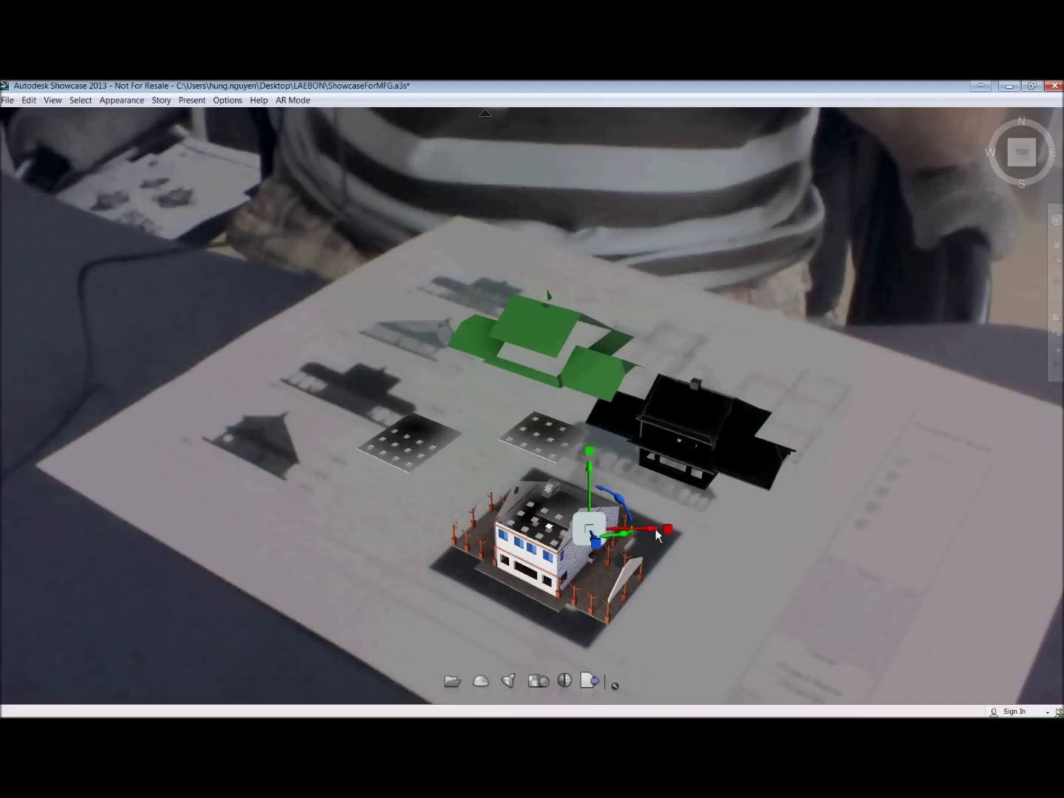
{"action": "left_click_drag", "start_coordinate": [655, 533], "coordinate": [756, 562]}
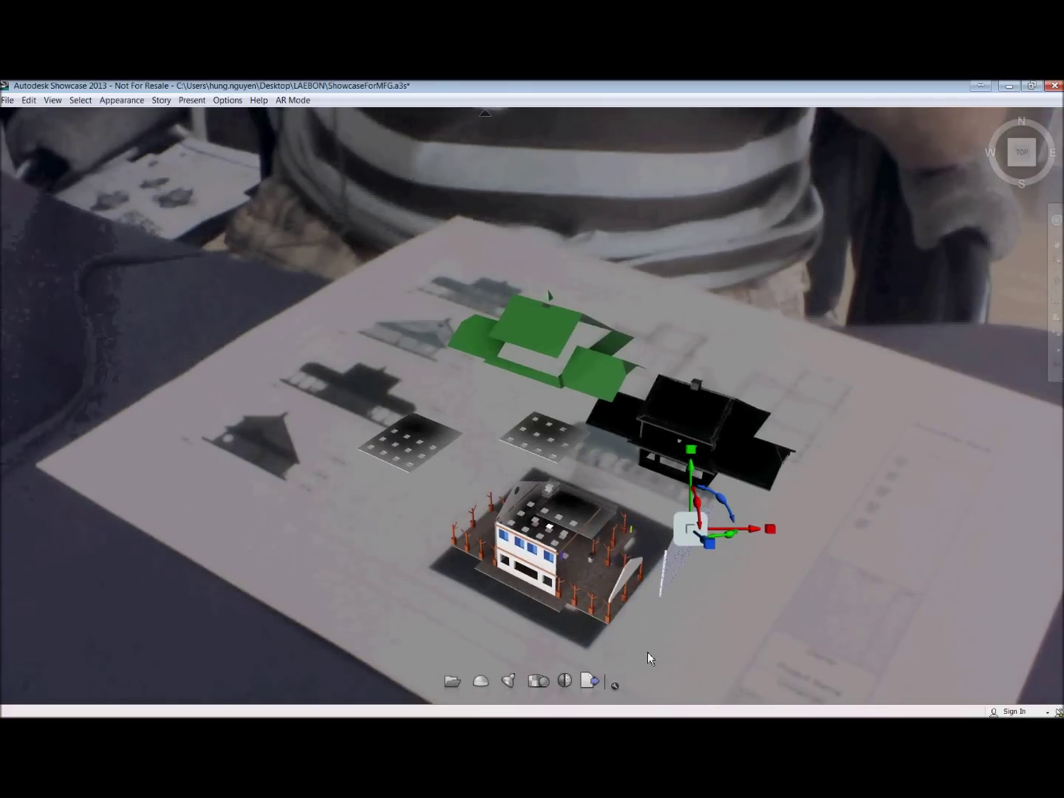